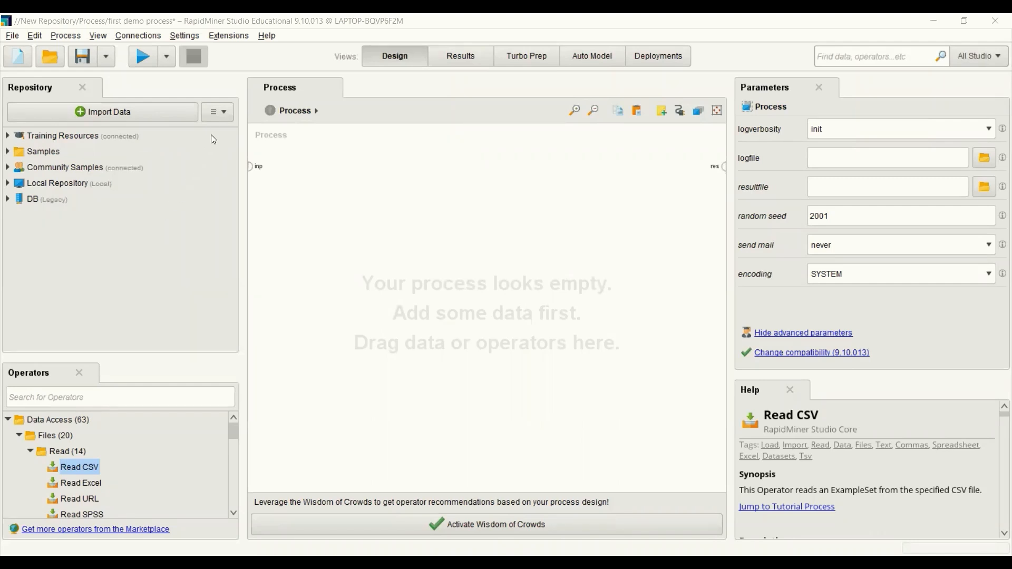
Create a new local repository with the alias Learning Repository in the default location.
{"action": "left_click", "coordinate": [225, 115]}
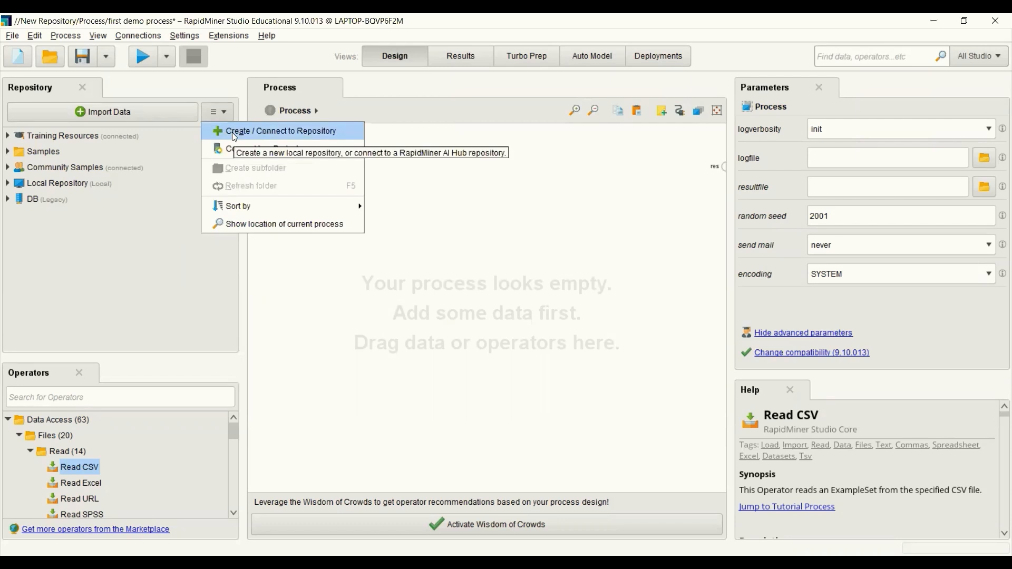
{"action": "left_click", "coordinate": [232, 134]}
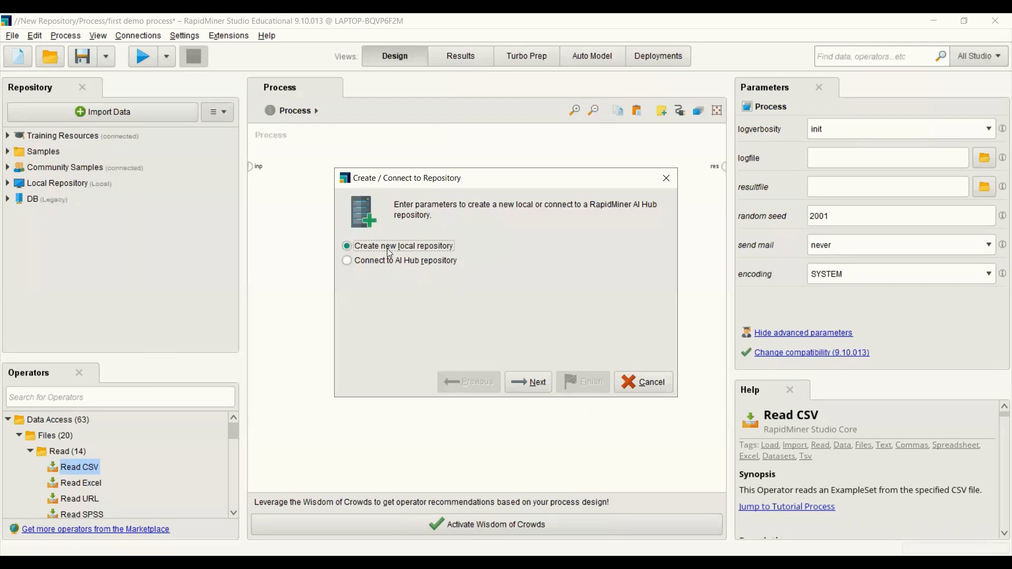
{"action": "left_click", "coordinate": [528, 386]}
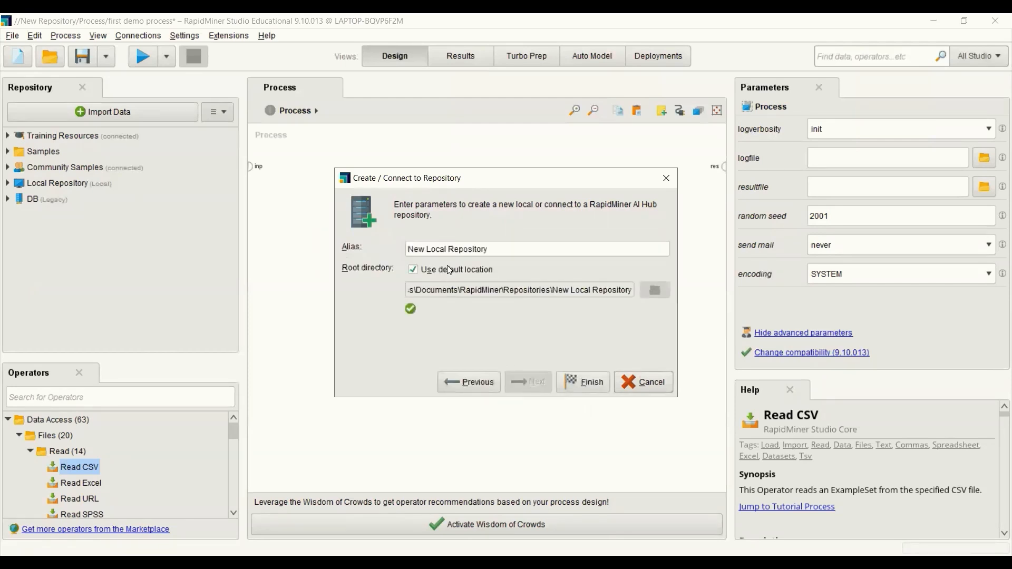
{"action": "left_click_drag", "start_coordinate": [446, 249], "coordinate": [410, 248]}
{"action": "key", "text": "Delete"}
{"action": "key", "text": "Delete"}
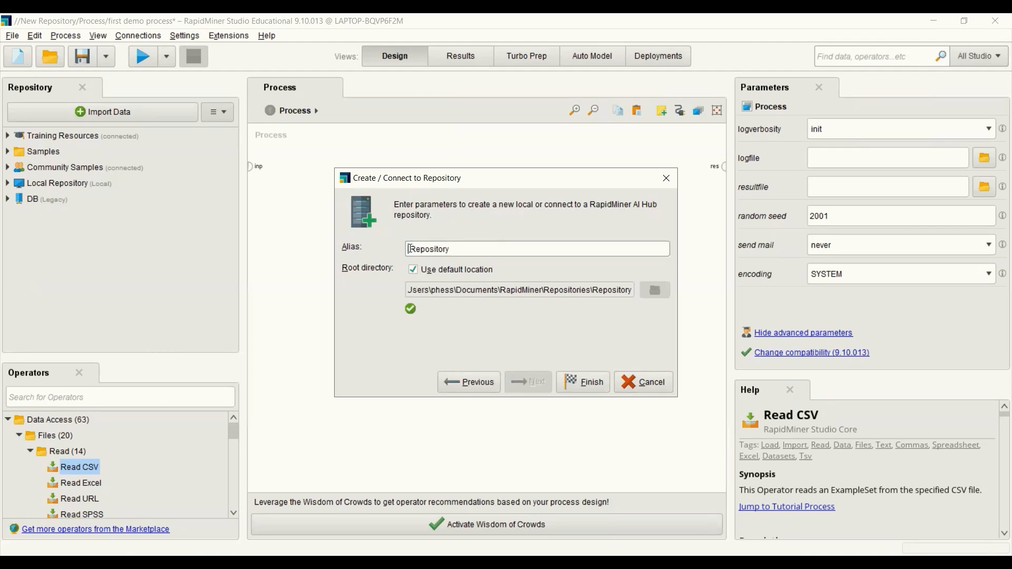
{"action": "type", "text": "Learni"}
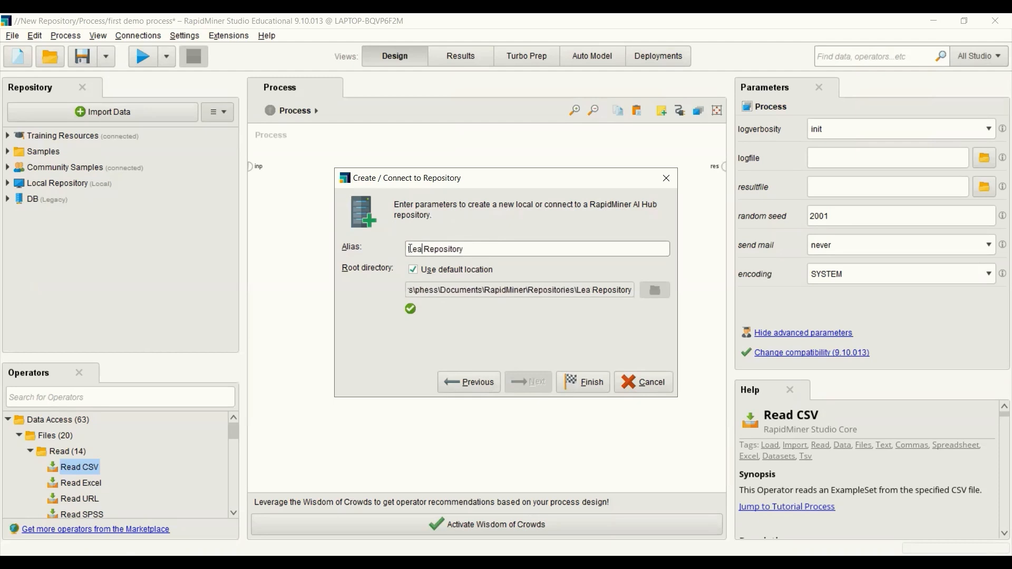
{"action": "type", "text": "ng"}
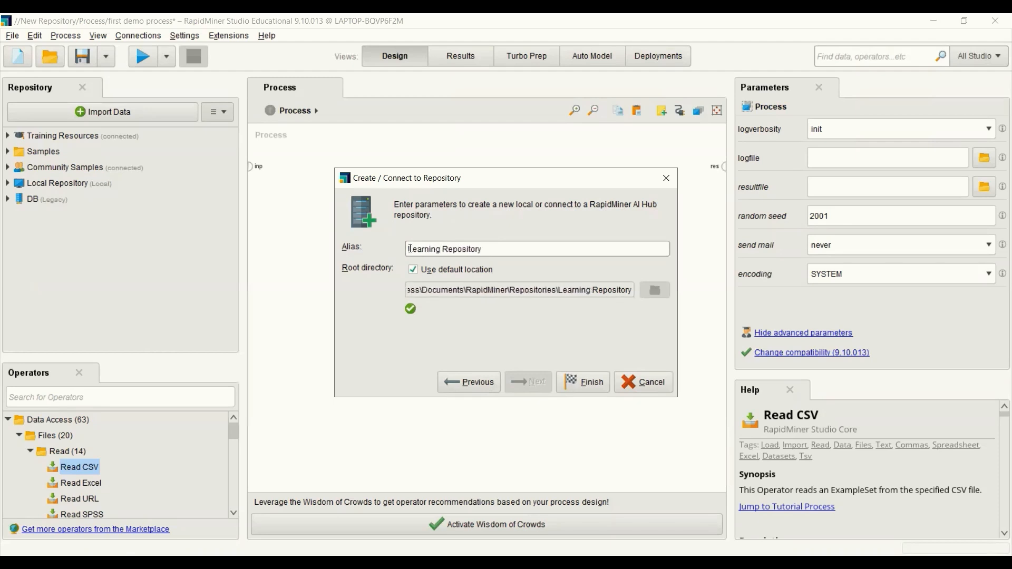
{"action": "left_click", "coordinate": [586, 385]}
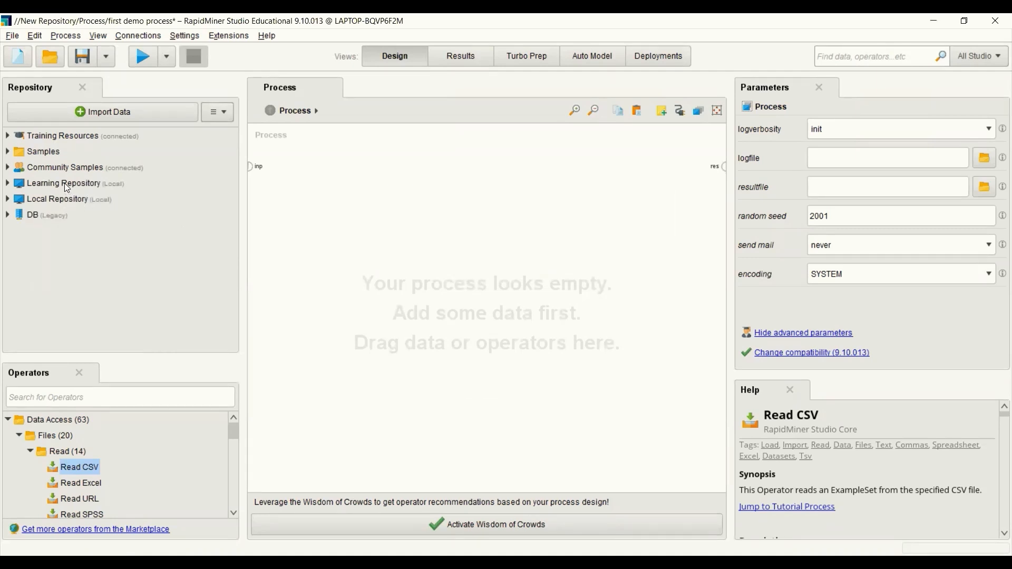
Create a subfolder named data inside the Learning Repository.
{"action": "double_click", "coordinate": [66, 185]}
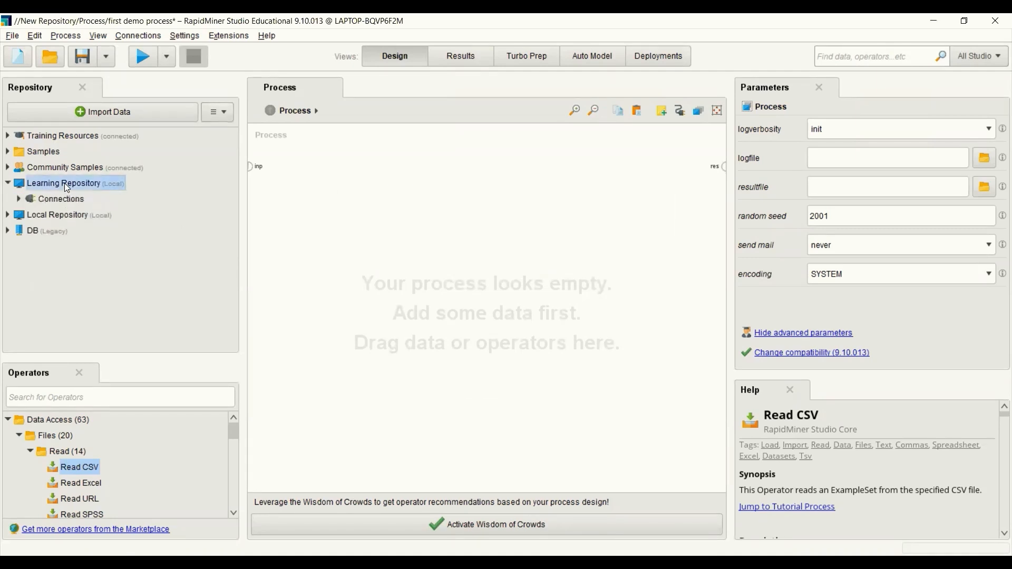
{"action": "left_click", "coordinate": [225, 113]}
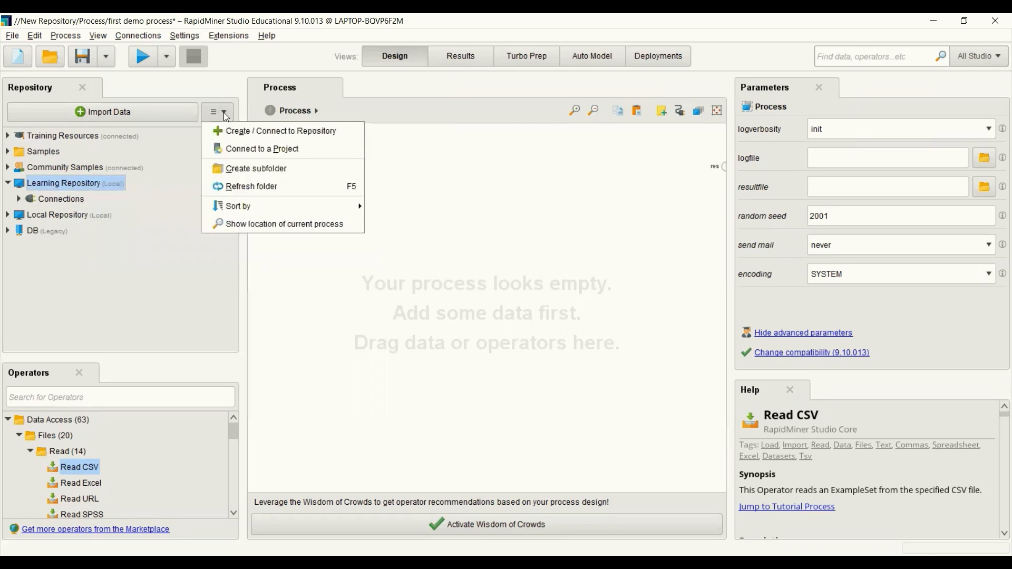
{"action": "left_click", "coordinate": [248, 169]}
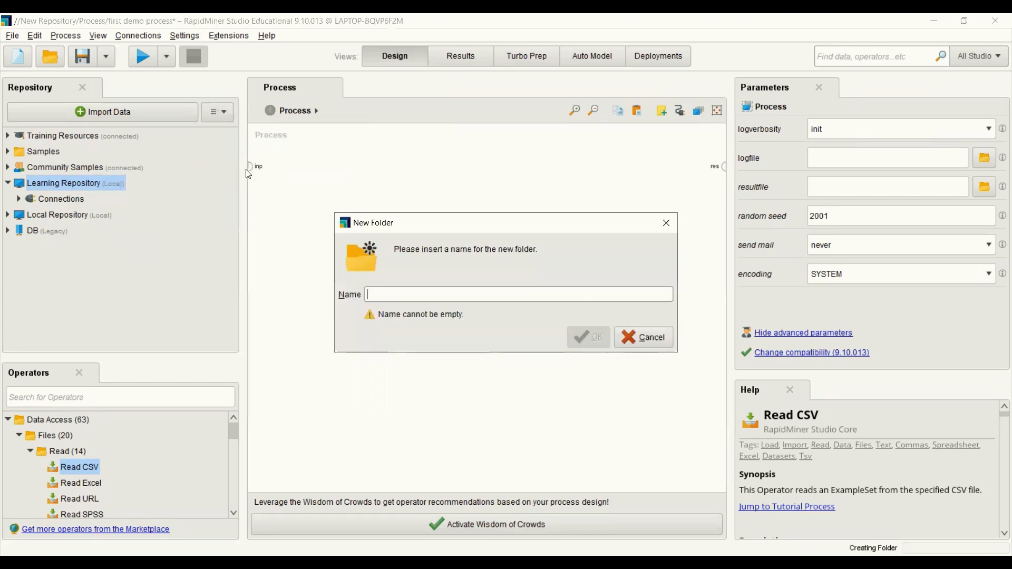
{"action": "type", "text": "data"}
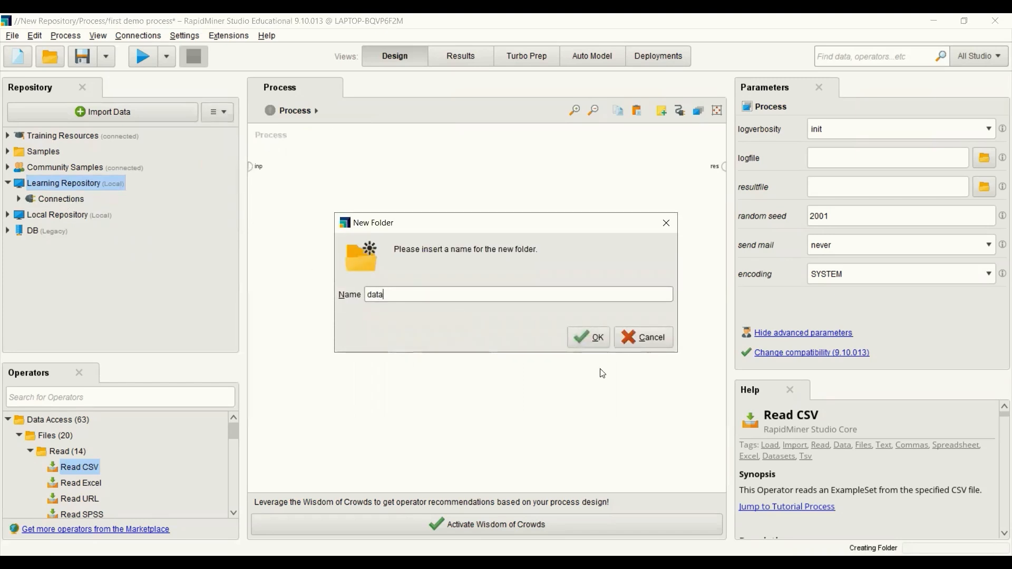
{"action": "left_click", "coordinate": [592, 337]}
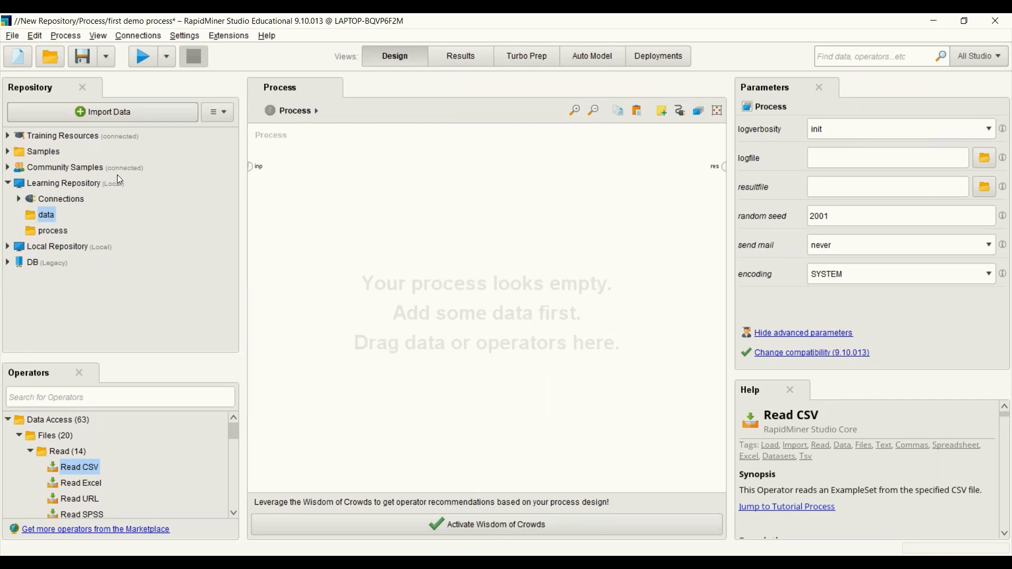
Start importing data from the computer and choose UberDataset.csv from the RM data folder on the Desktop.
{"action": "left_click", "coordinate": [116, 112]}
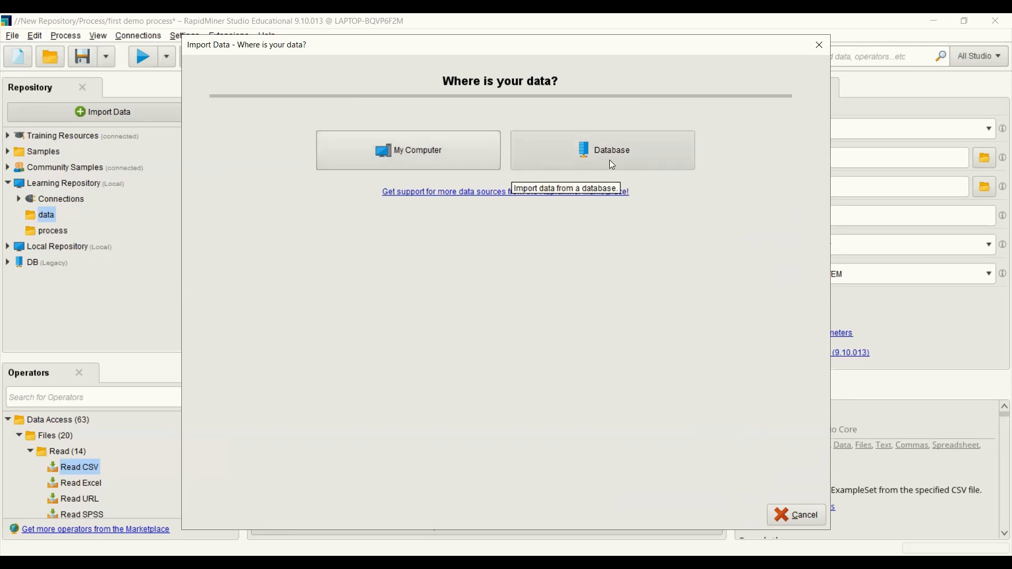
{"action": "left_click", "coordinate": [465, 161]}
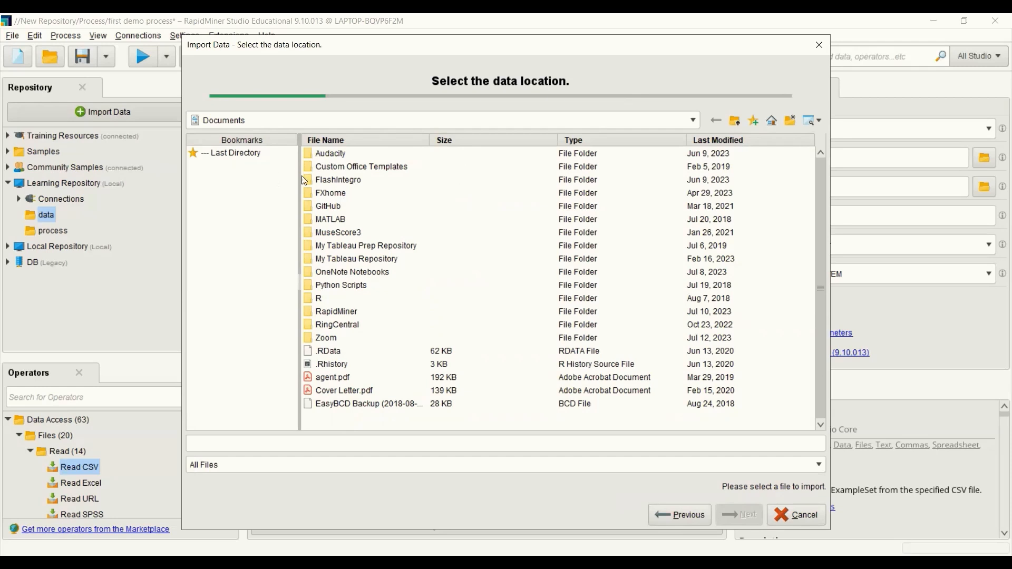
{"action": "left_click", "coordinate": [256, 121]}
{"action": "left_click", "coordinate": [250, 138]}
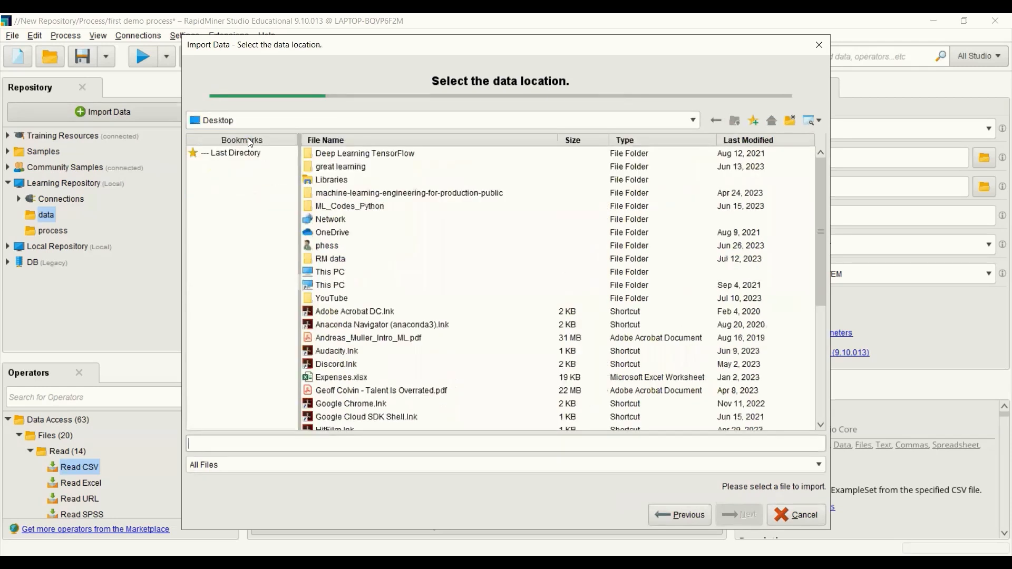
{"action": "double_click", "coordinate": [336, 262]}
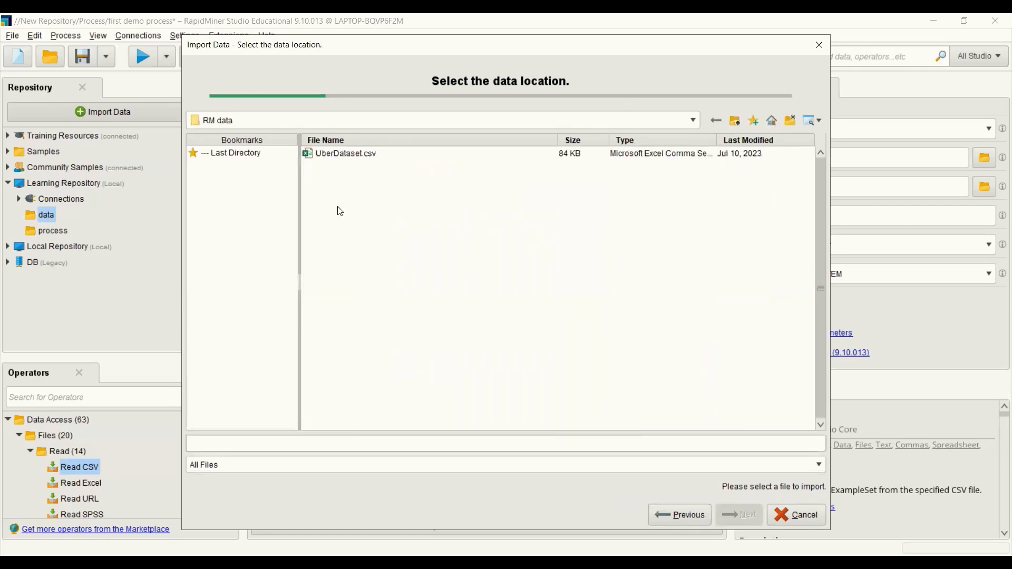
{"action": "left_click", "coordinate": [343, 155]}
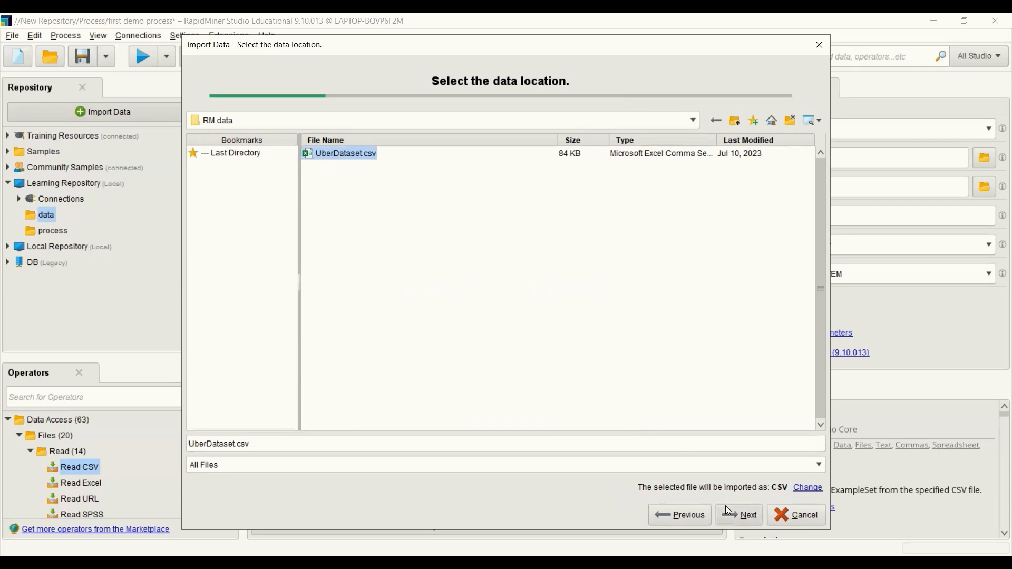
{"action": "left_click", "coordinate": [739, 514]}
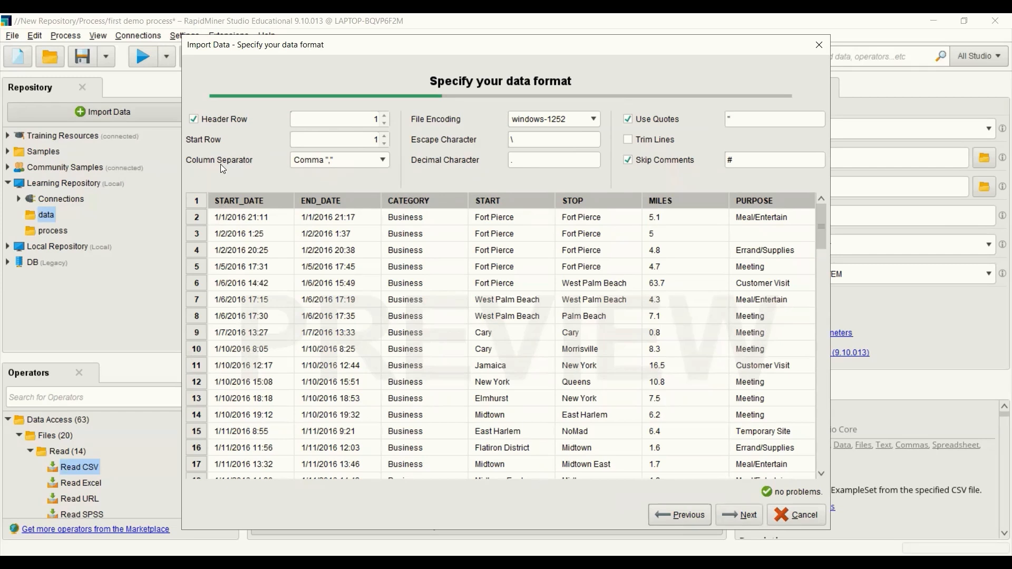
Check the column separator options, keep Comma, and continue from the data format to the column formatting.
{"action": "left_click", "coordinate": [382, 161]}
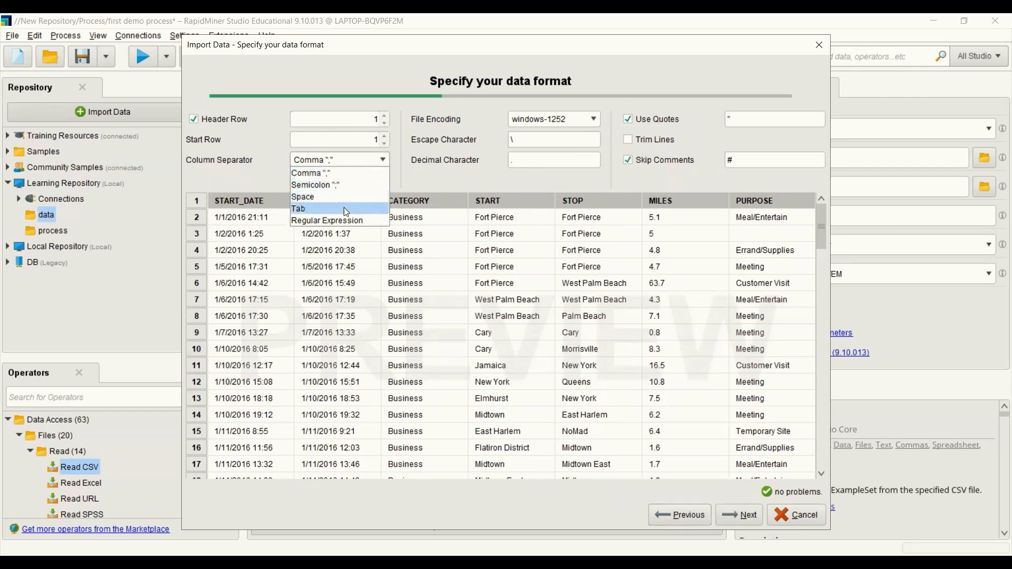
{"action": "left_click", "coordinate": [406, 175]}
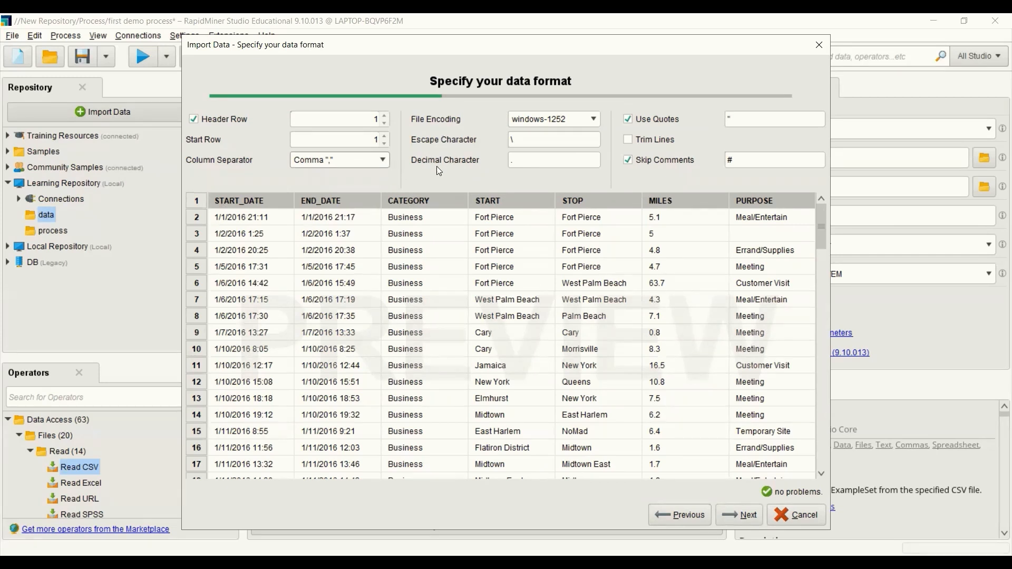
{"action": "left_click", "coordinate": [513, 163]}
{"action": "key", "text": "BackSpace"}
{"action": "left_click", "coordinate": [741, 514]}
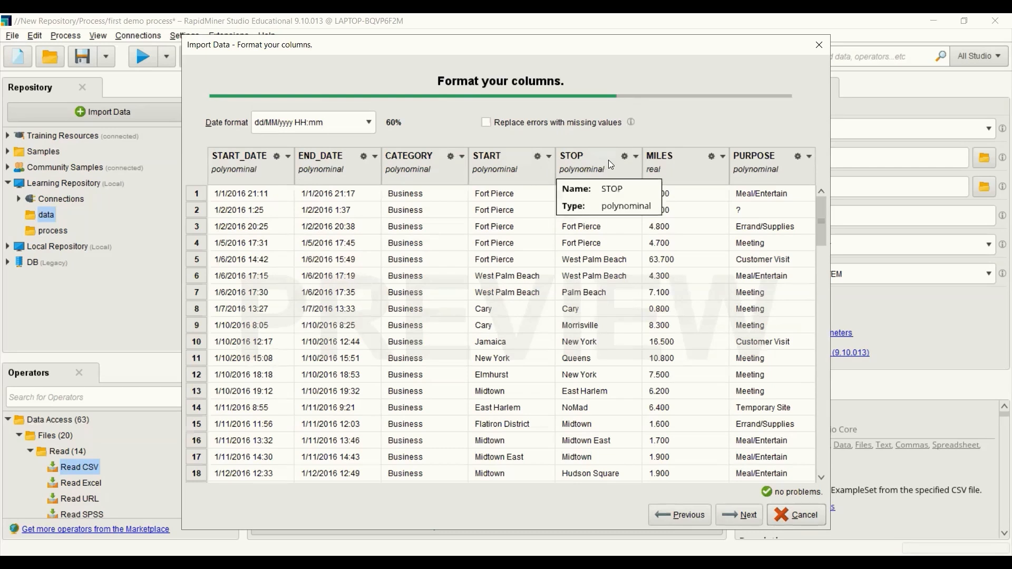
View the data types available for the STOP column.
{"action": "left_click", "coordinate": [636, 156]}
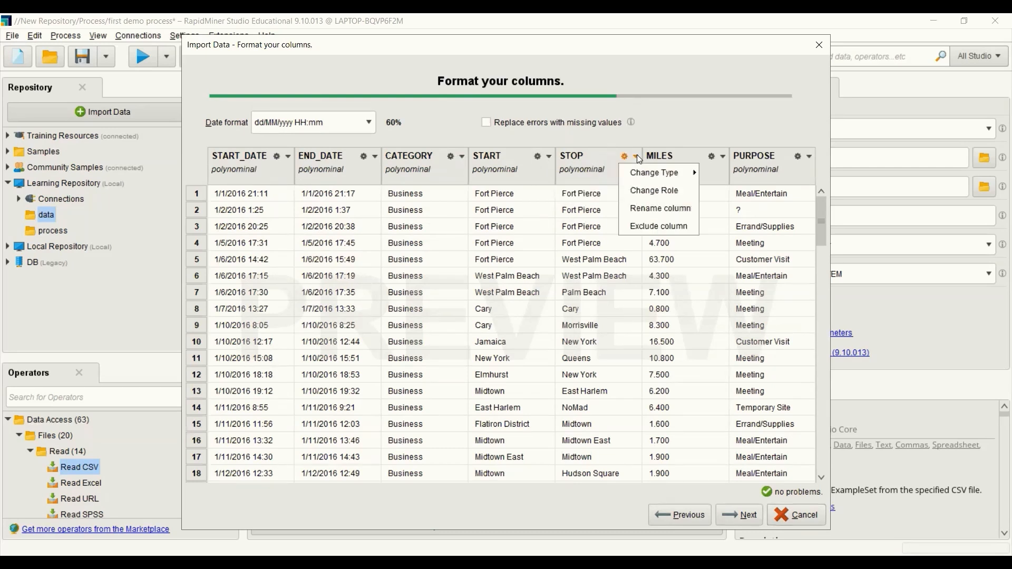
{"action": "mouse_move", "coordinate": [645, 172]}
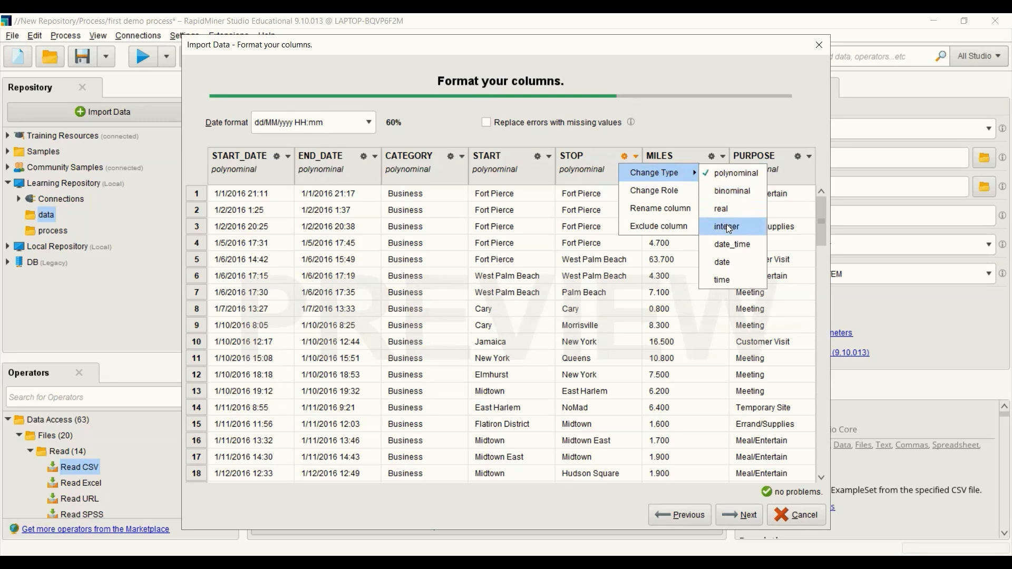
{"action": "mouse_move", "coordinate": [675, 177]}
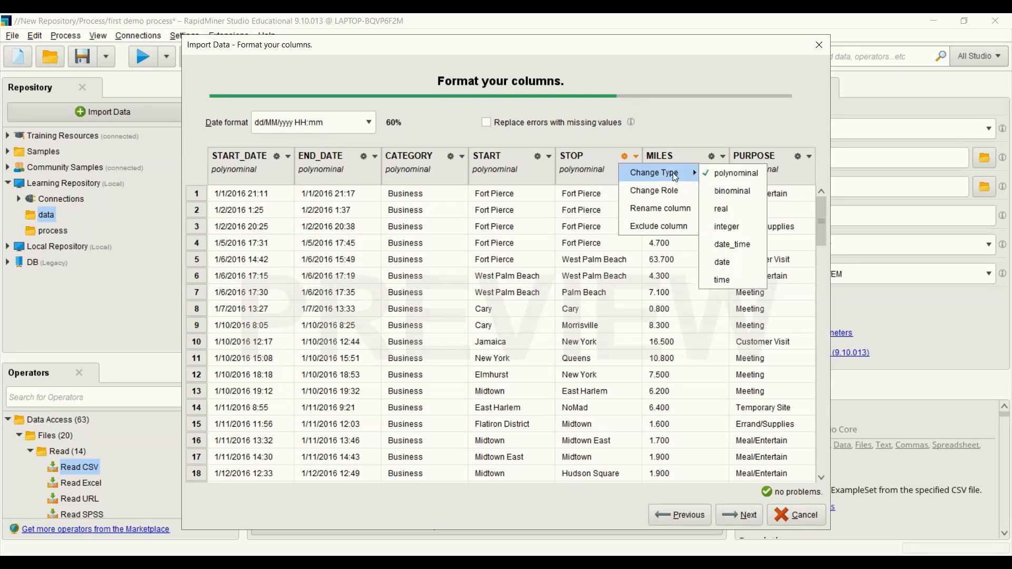
{"action": "left_click", "coordinate": [598, 154]}
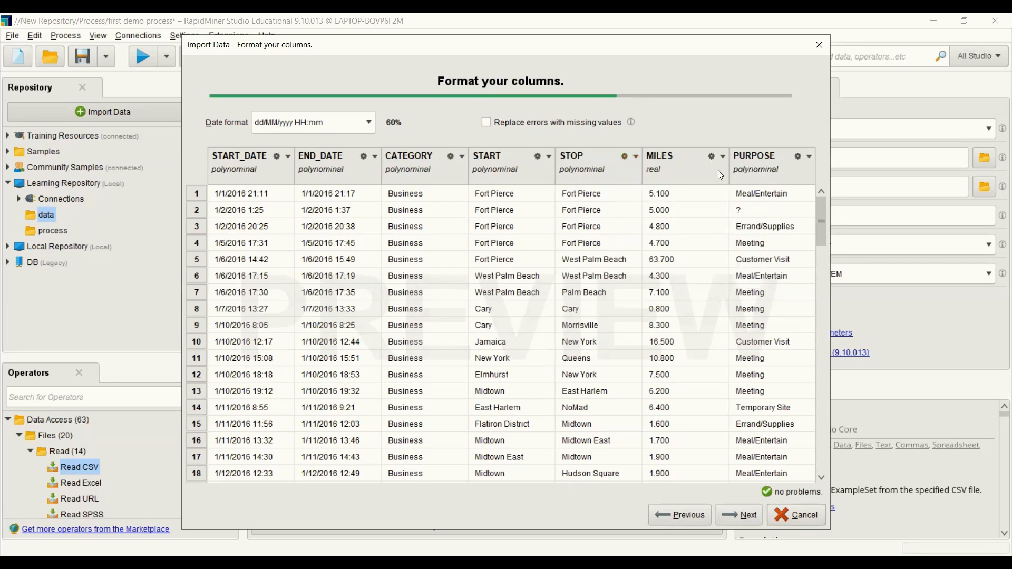
{"action": "left_click", "coordinate": [723, 157]}
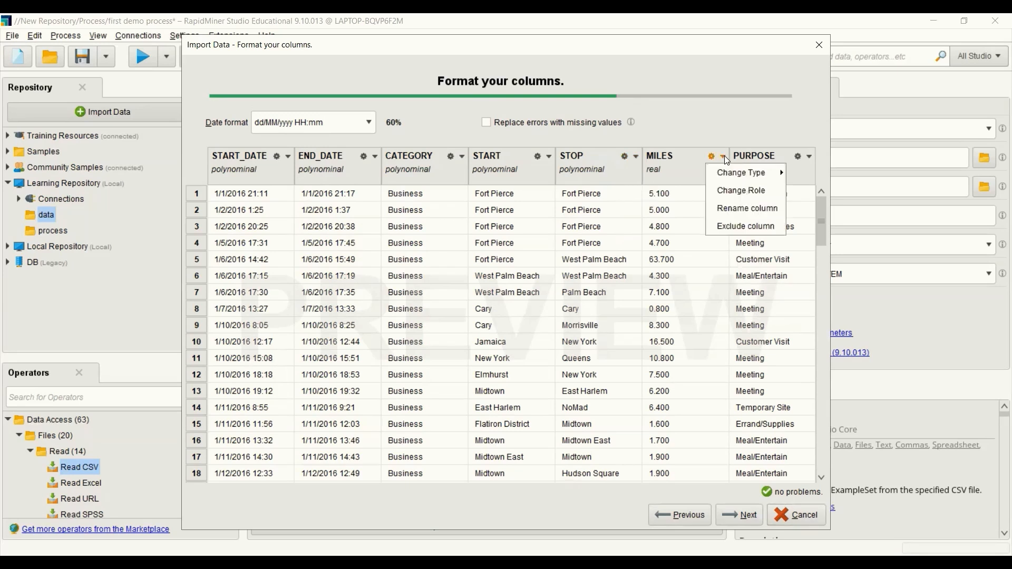
{"action": "left_click", "coordinate": [740, 209]}
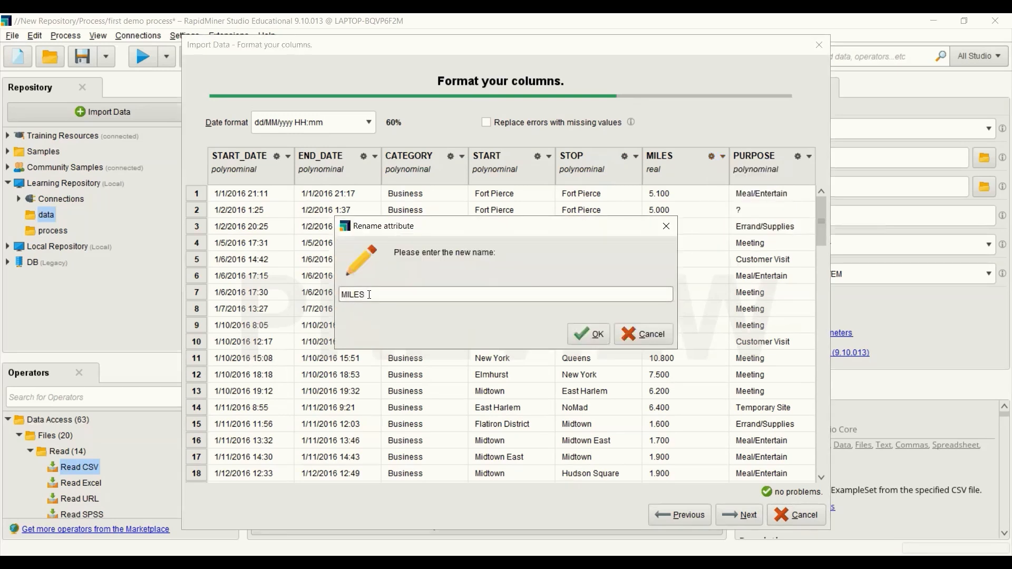
{"action": "left_click", "coordinate": [643, 335]}
Exclude the MILES column from the import and include it again.
{"action": "left_click", "coordinate": [722, 157]}
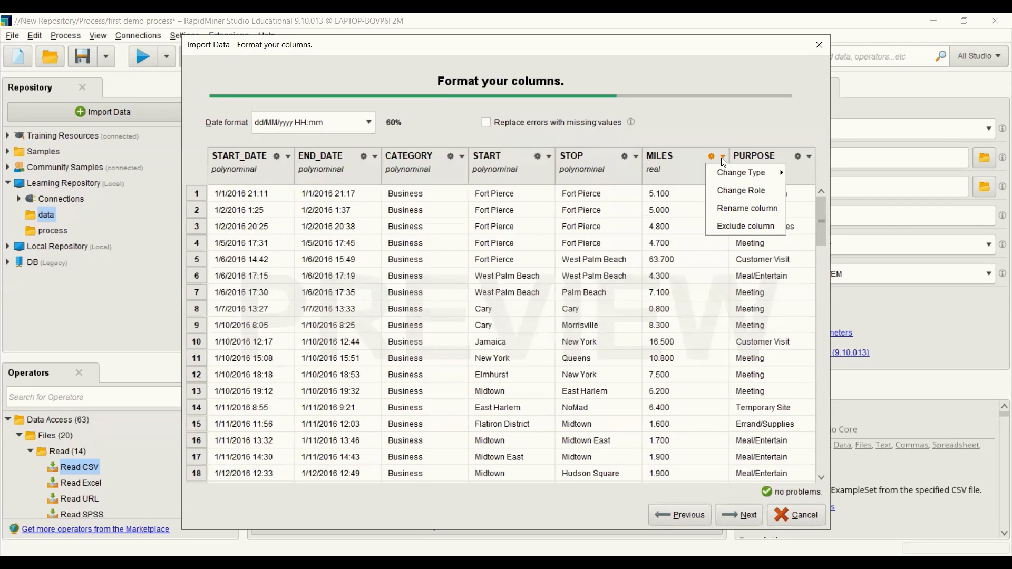
{"action": "left_click", "coordinate": [740, 227]}
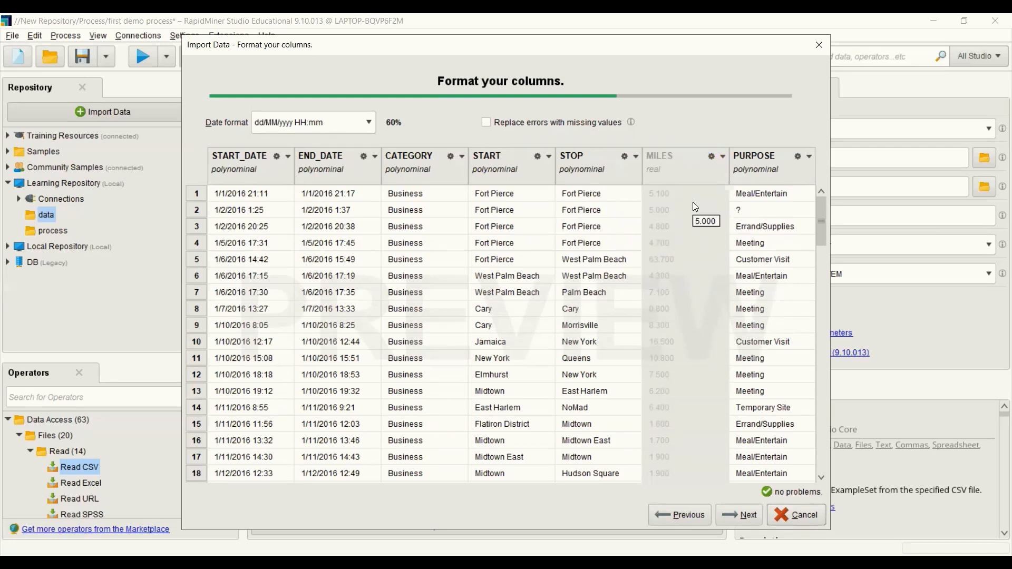
{"action": "left_click", "coordinate": [723, 157]}
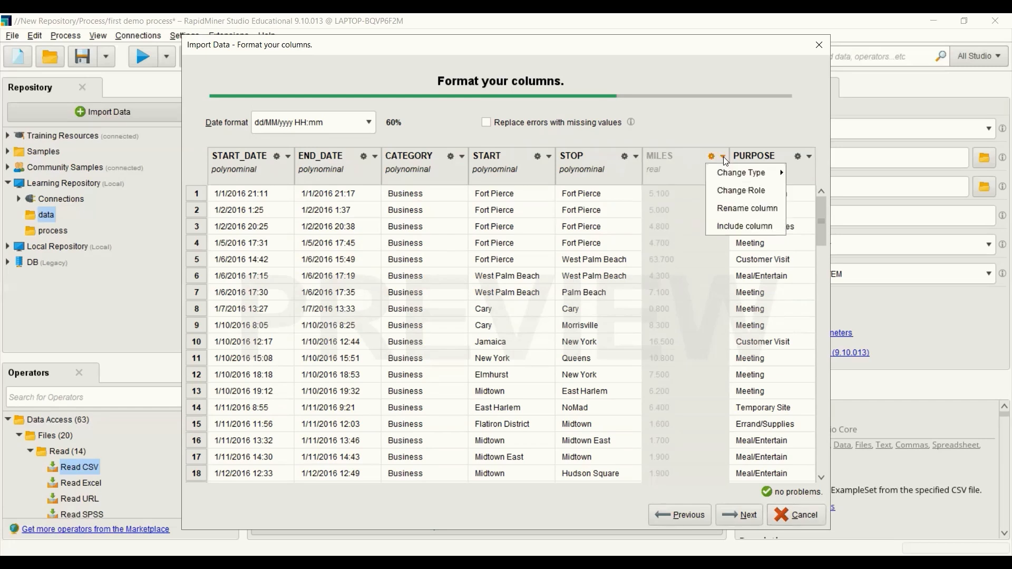
{"action": "left_click", "coordinate": [732, 227]}
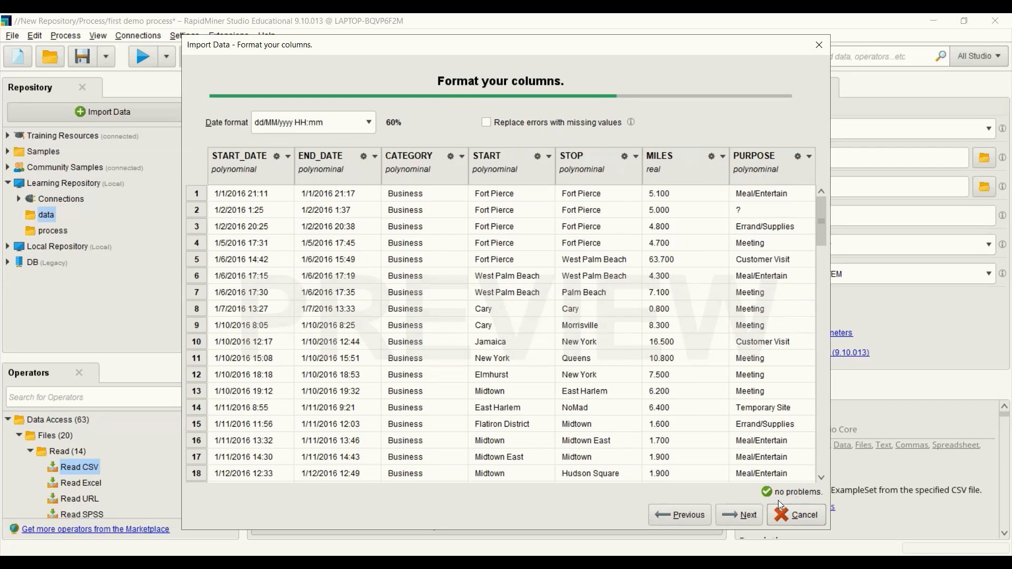
Accept the column formats and store the data as UberDataset in the data folder of the Learning Repository.
{"action": "left_click", "coordinate": [745, 520]}
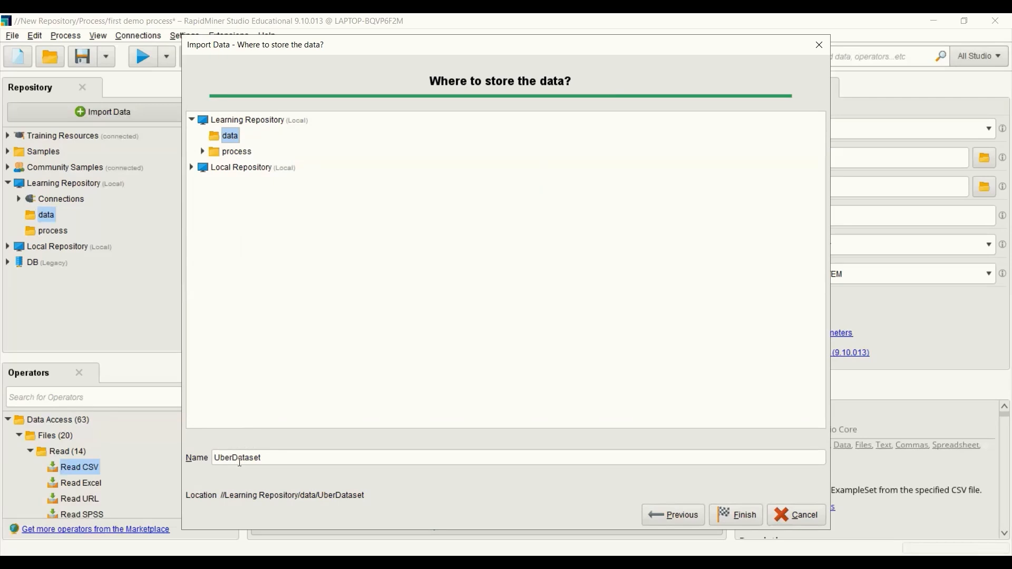
{"action": "left_click", "coordinate": [745, 517]}
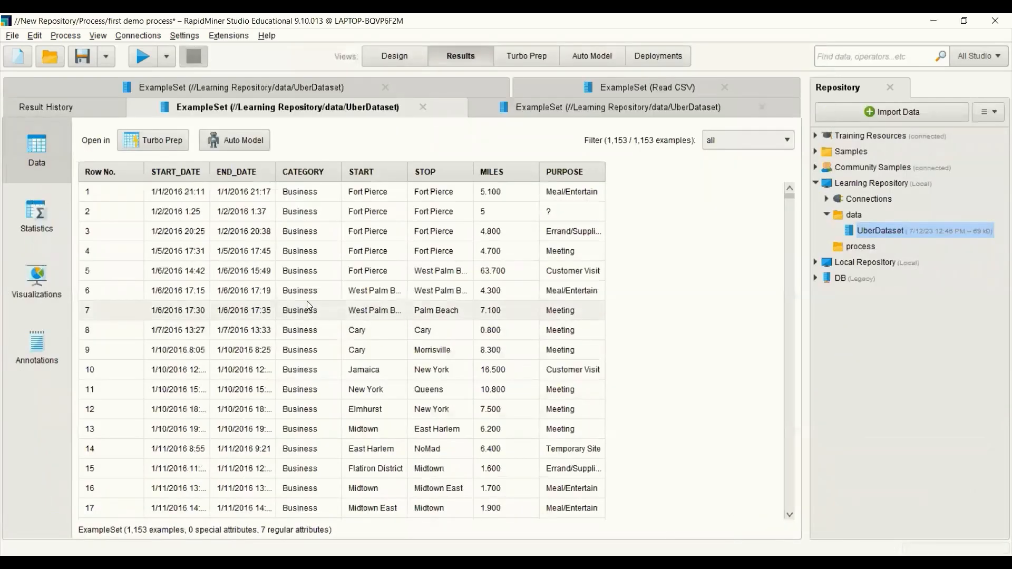
Return to the process design, search the operators for "read" and add the Read CSV operator to the empty process.
{"action": "left_click", "coordinate": [393, 55]}
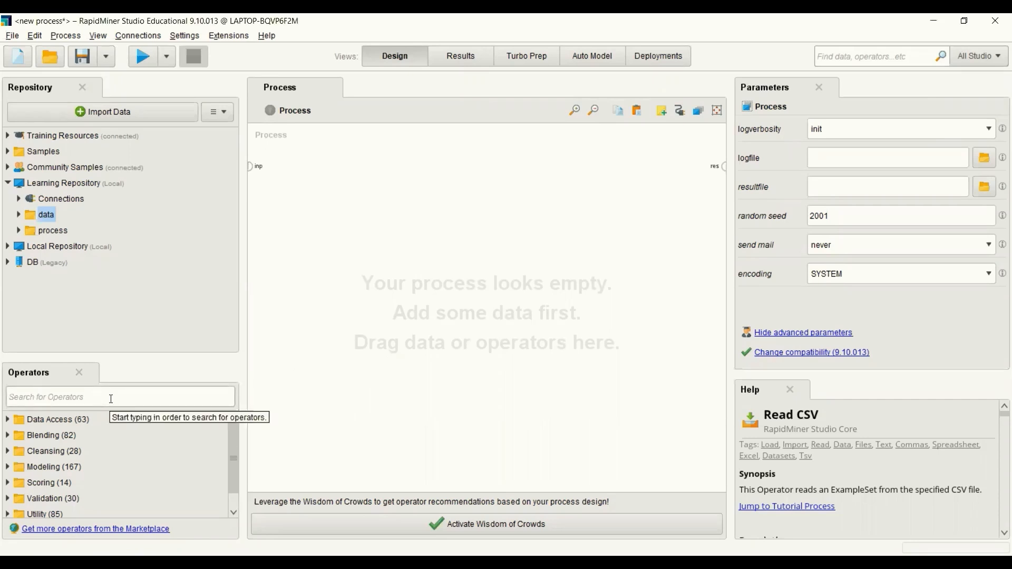
{"action": "type", "text": "read"}
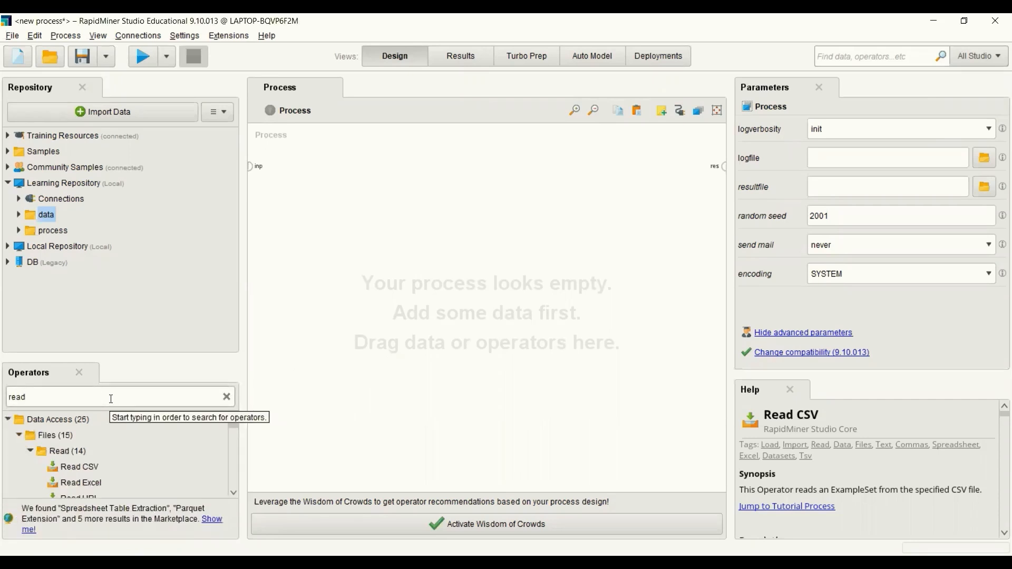
{"action": "left_click_drag", "start_coordinate": [73, 466], "coordinate": [234, 492]}
{"action": "left_click", "coordinate": [234, 492]}
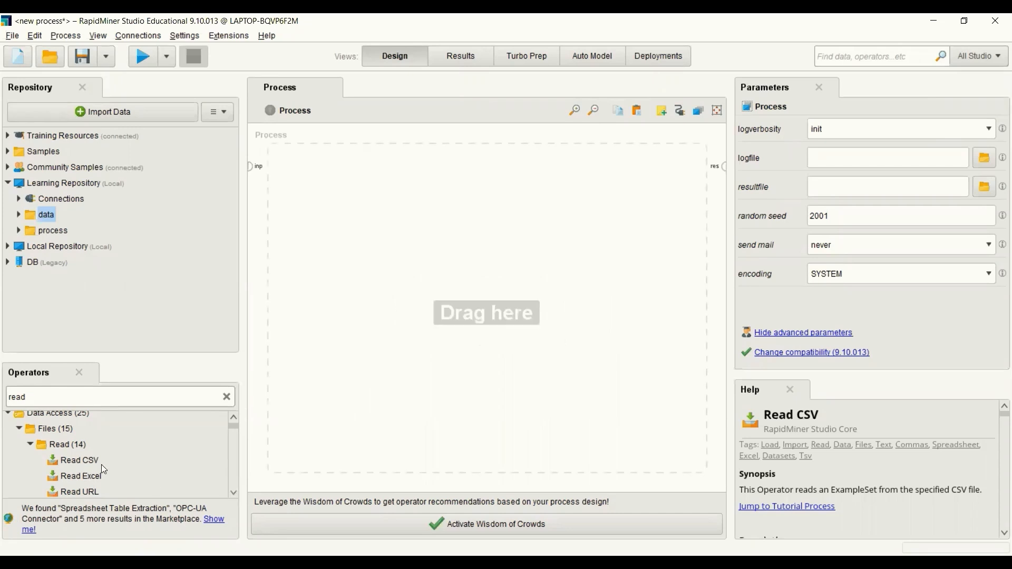
{"action": "scroll", "coordinate": [234, 492], "scroll_direction": "down", "scroll_amount": 3}
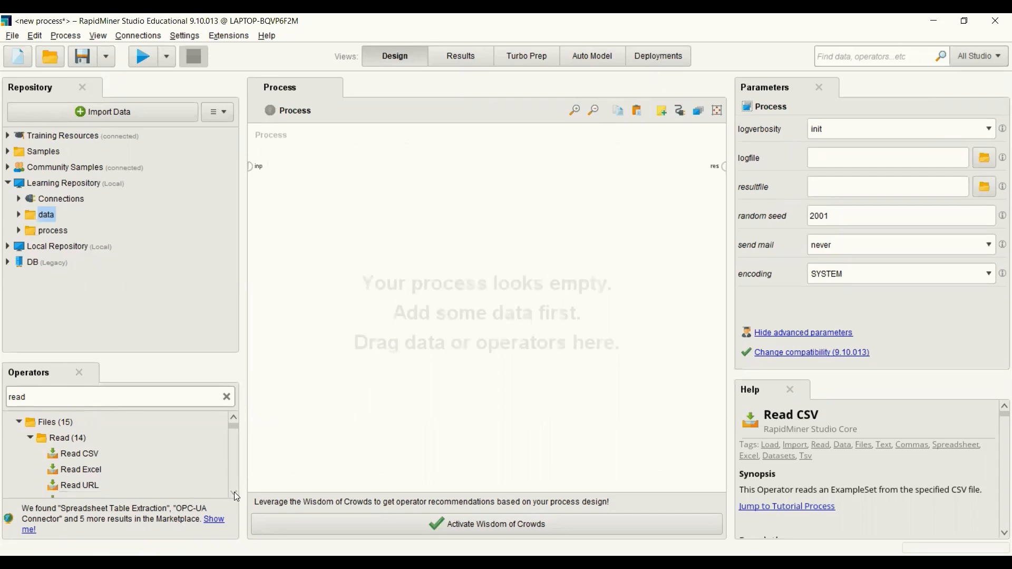
{"action": "scroll", "coordinate": [234, 491], "scroll_direction": "down", "scroll_amount": 2}
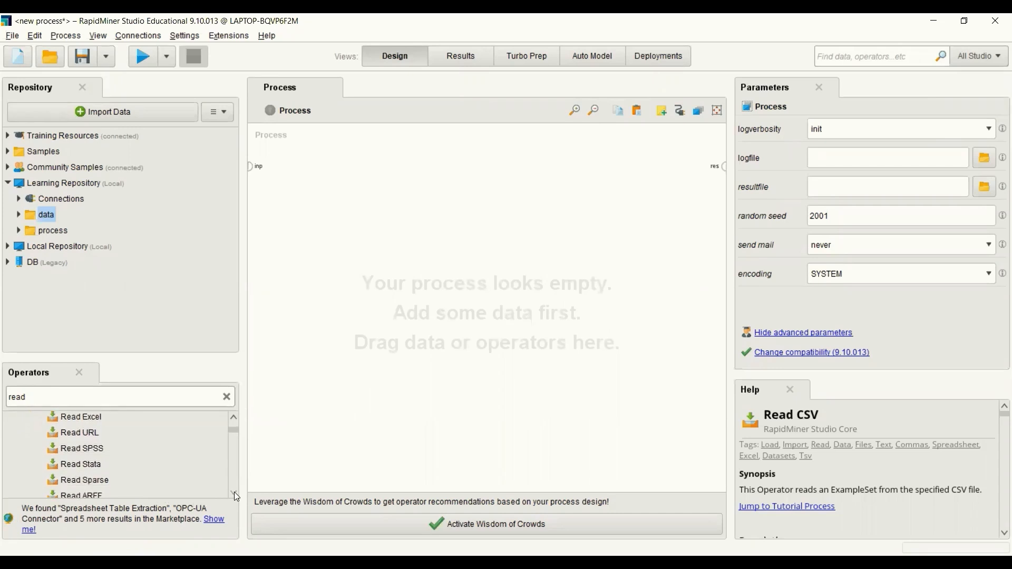
{"action": "scroll", "coordinate": [233, 421], "scroll_direction": "up", "scroll_amount": 5}
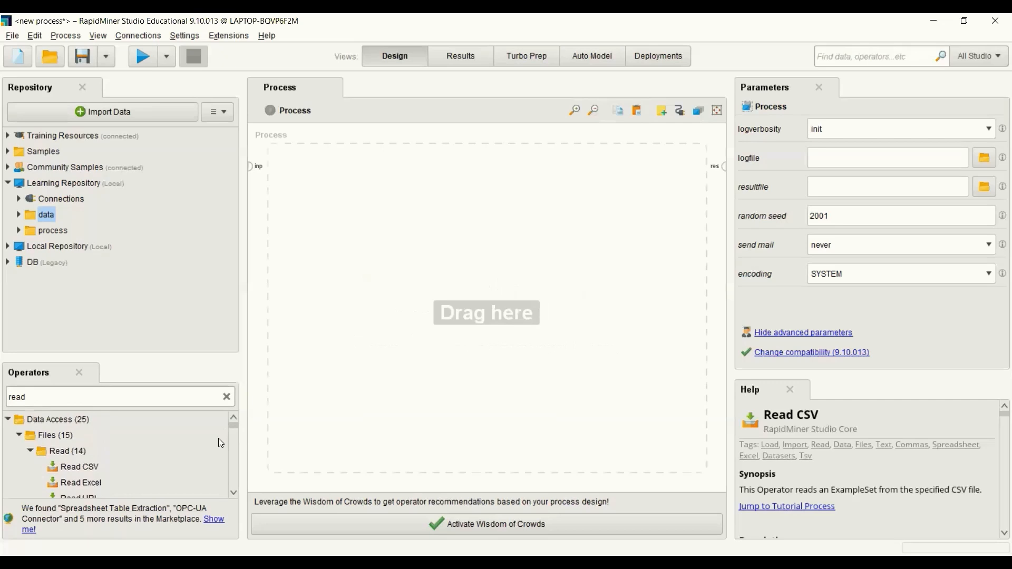
{"action": "left_click", "coordinate": [85, 467]}
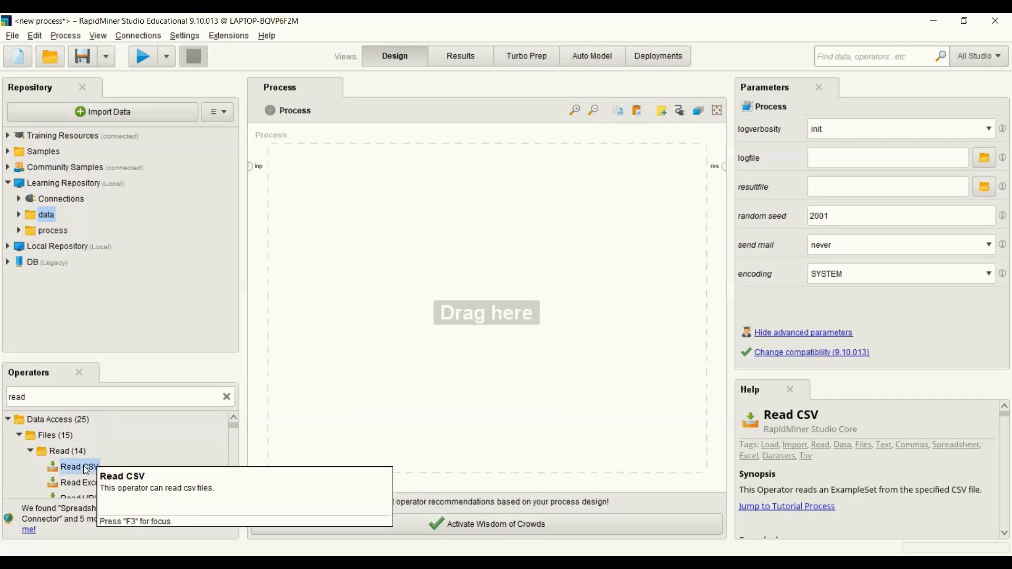
{"action": "double_click", "coordinate": [85, 468]}
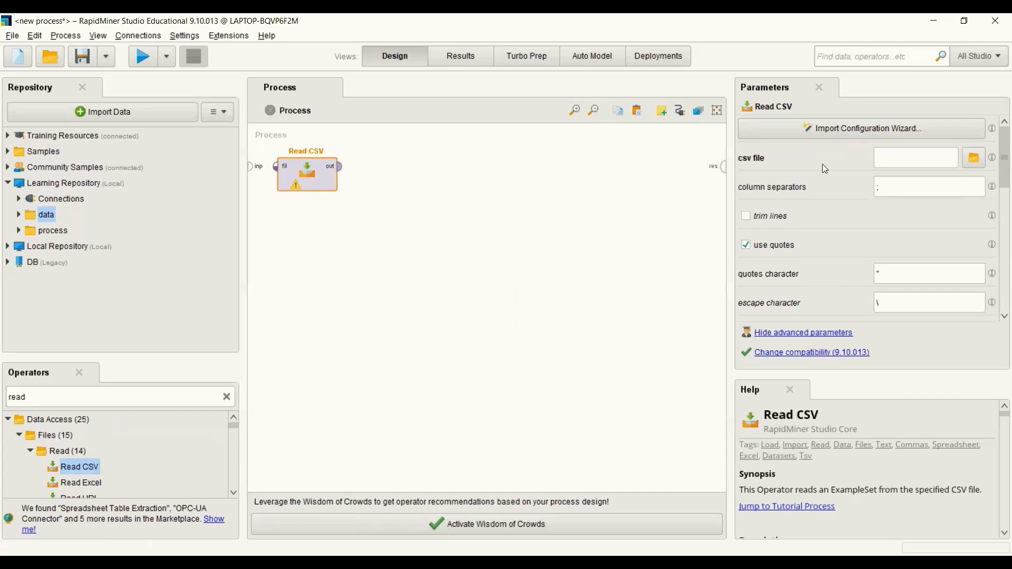
Configure Read CSV with the import wizard to read UberDataset.csv from the Desktop's RM data folder, accepting the proposed data format and column types.
{"action": "left_click", "coordinate": [854, 132]}
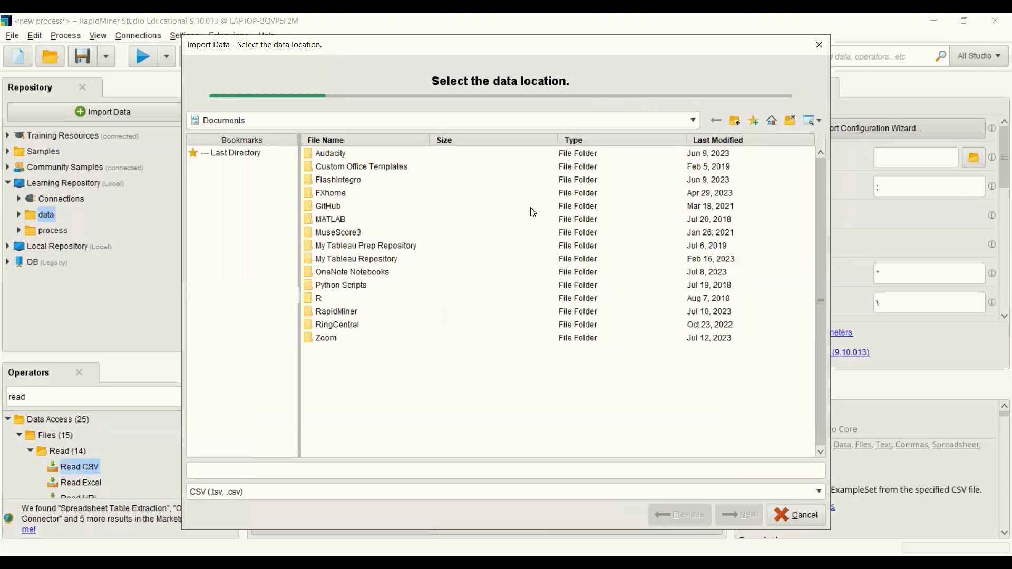
{"action": "left_click", "coordinate": [253, 122]}
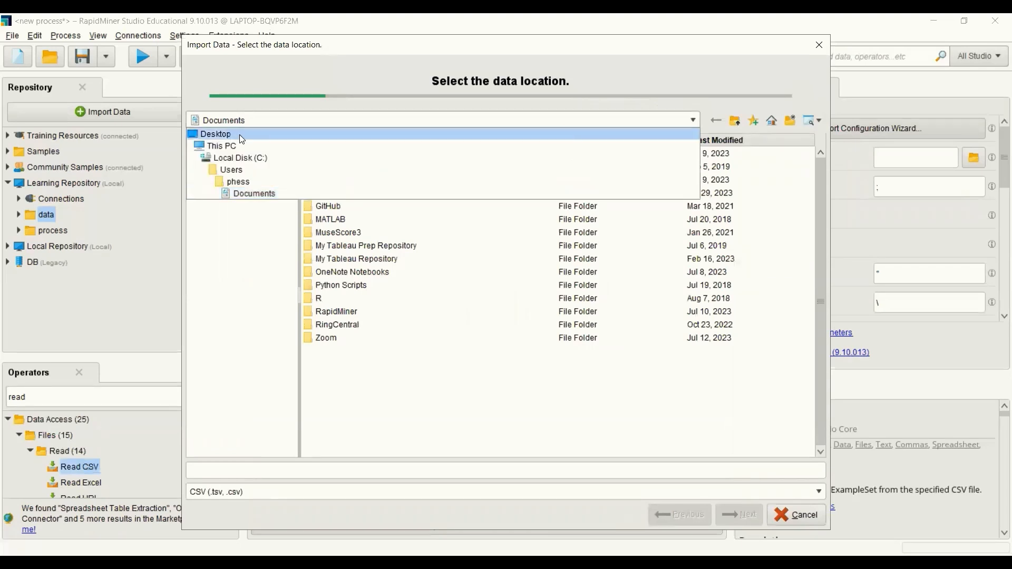
{"action": "left_click", "coordinate": [239, 134]}
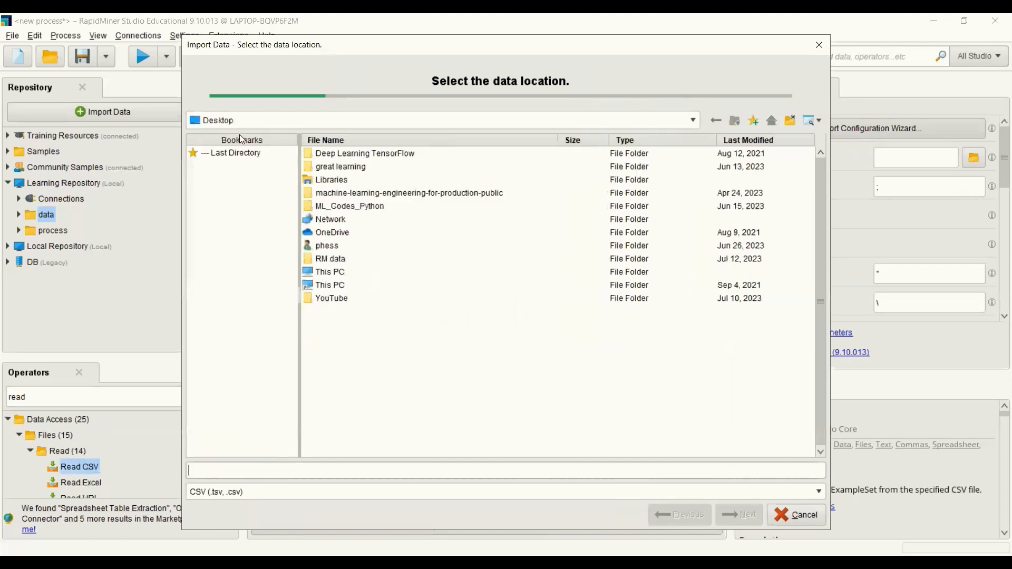
{"action": "double_click", "coordinate": [332, 258]}
{"action": "left_click", "coordinate": [338, 158]}
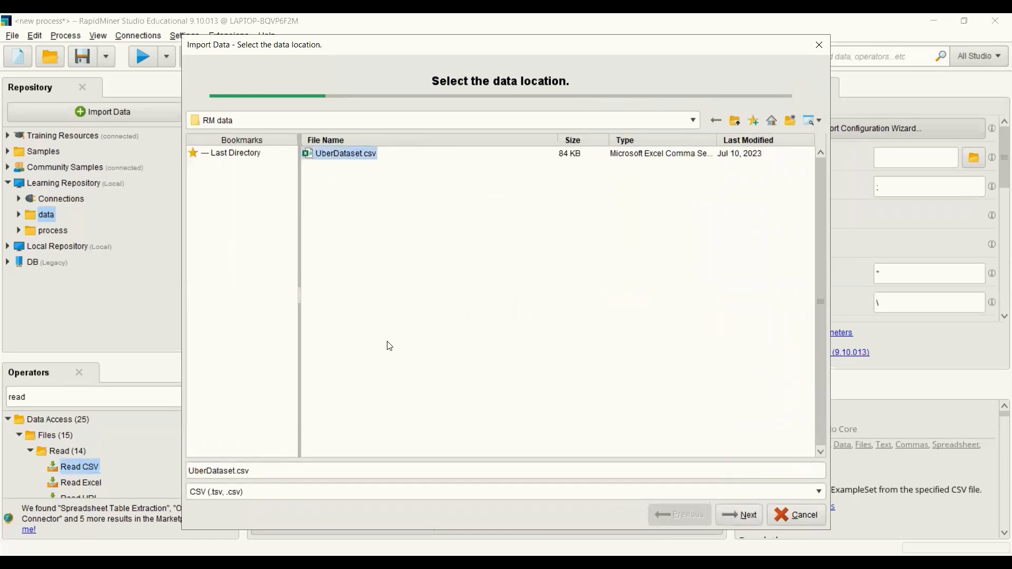
{"action": "left_click", "coordinate": [750, 520]}
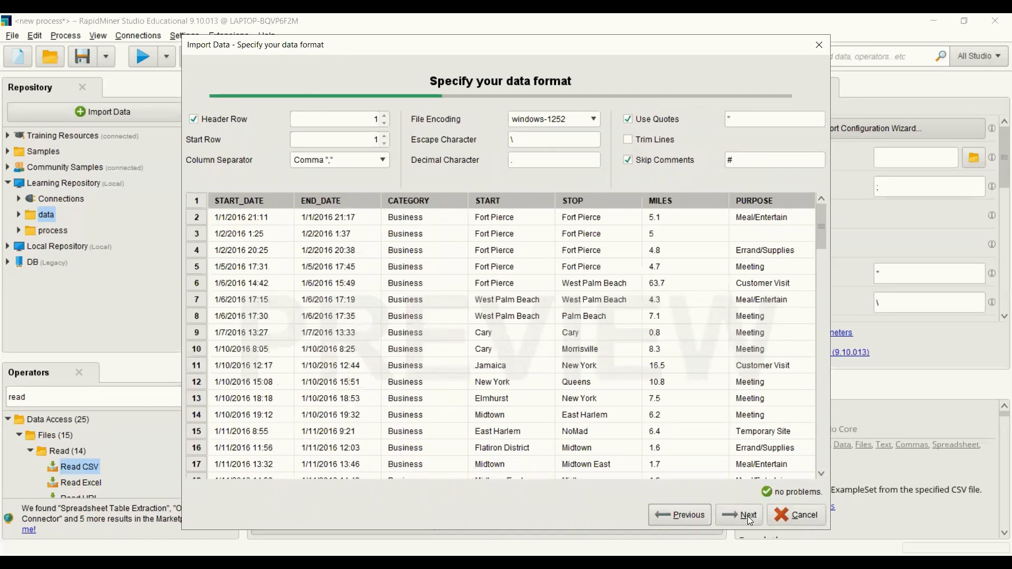
{"action": "left_click", "coordinate": [747, 516]}
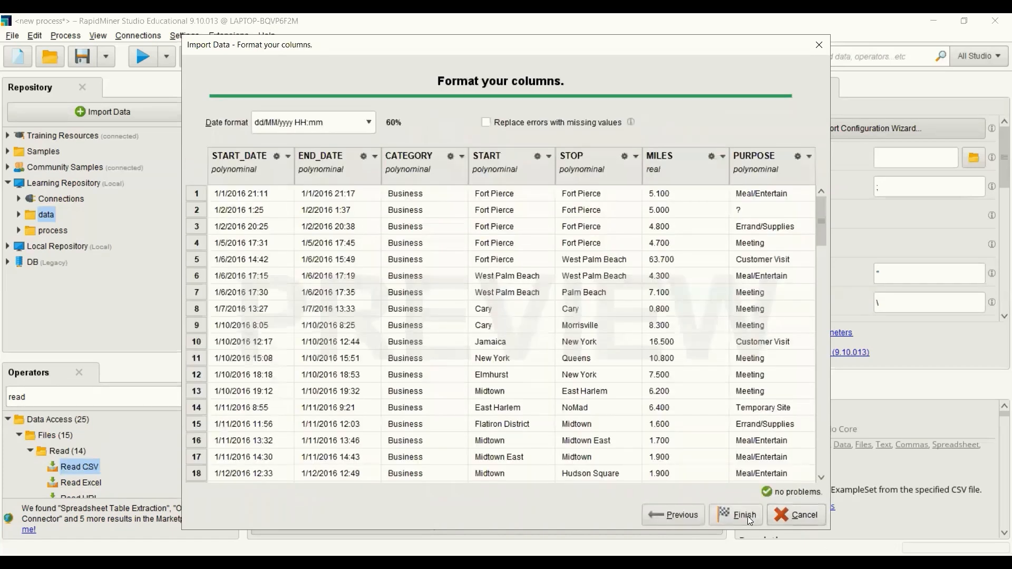
{"action": "left_click", "coordinate": [747, 516]}
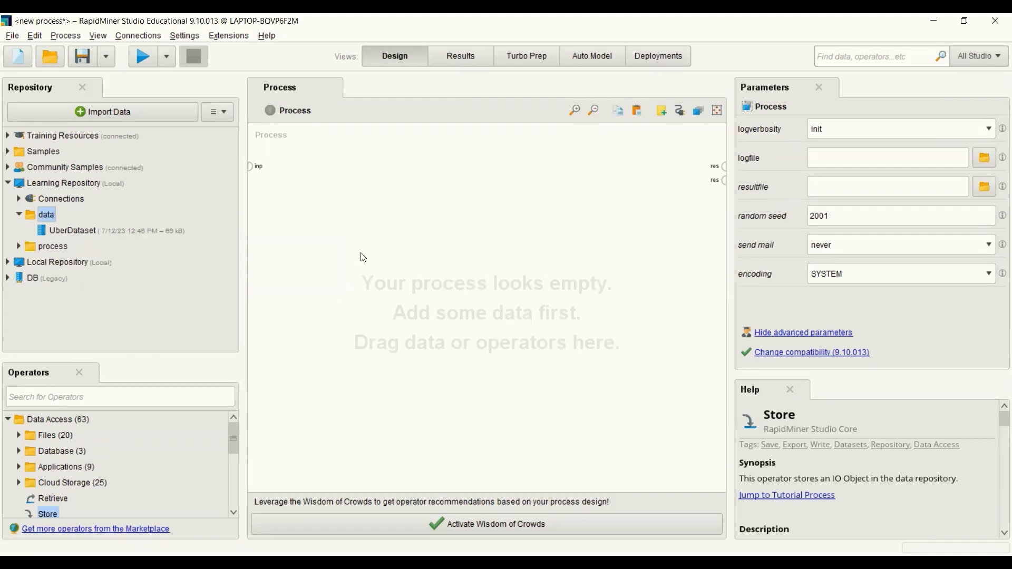
Search the operators for "ret" and add the Retrieve operator to the empty process.
{"action": "left_click", "coordinate": [169, 395]}
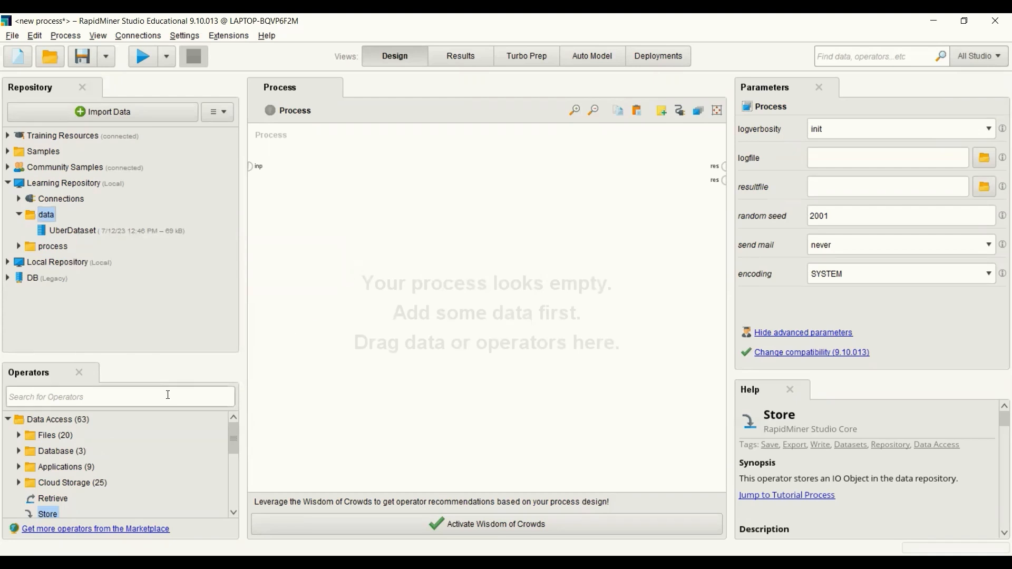
{"action": "type", "text": "ret"}
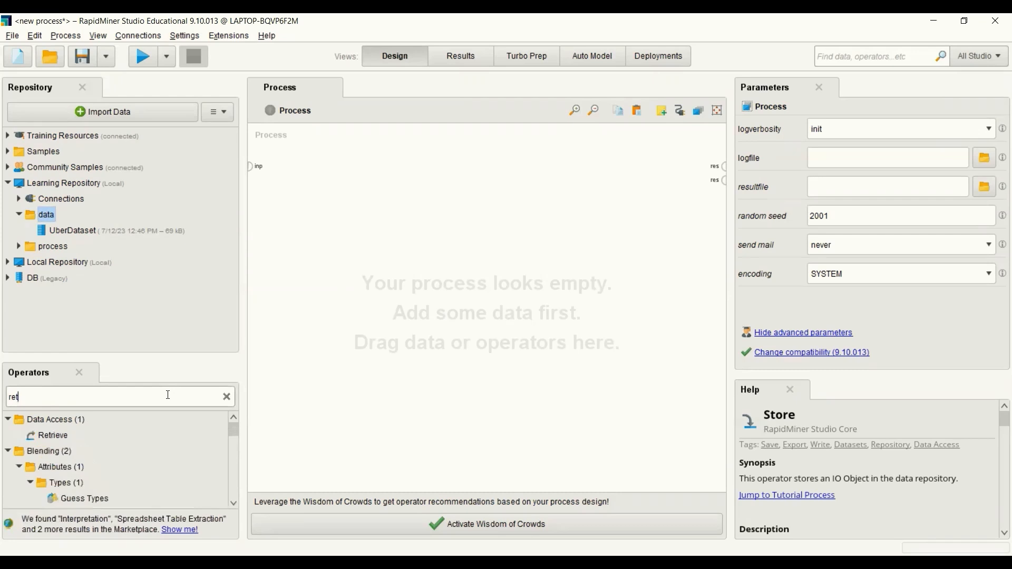
{"action": "left_click", "coordinate": [52, 435]}
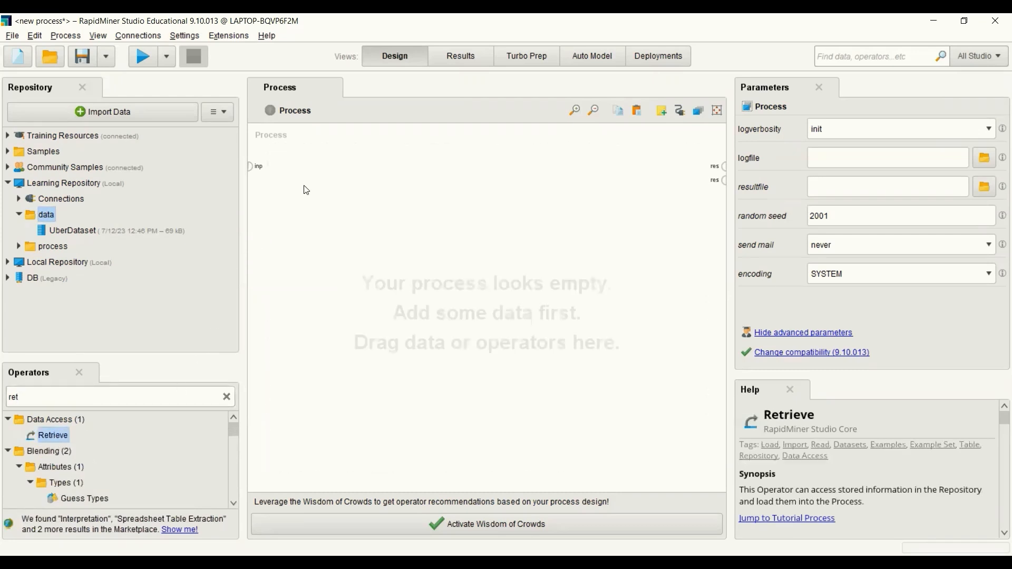
{"action": "double_click", "coordinate": [52, 432]}
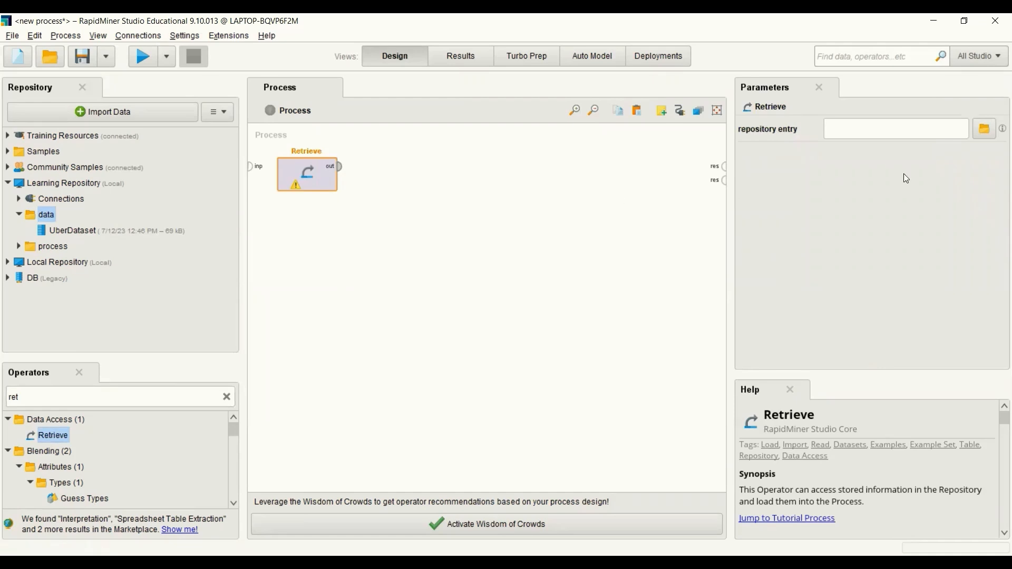
Set the Retrieve operator's repository entry to UberDataset in the data folder of the Learning Repository.
{"action": "left_click", "coordinate": [989, 134]}
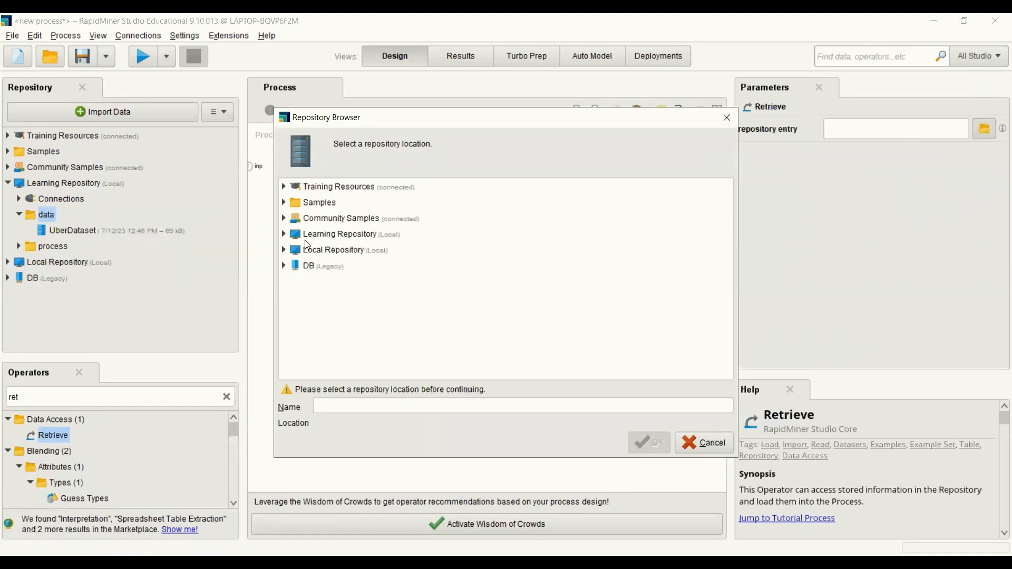
{"action": "left_click", "coordinate": [284, 234]}
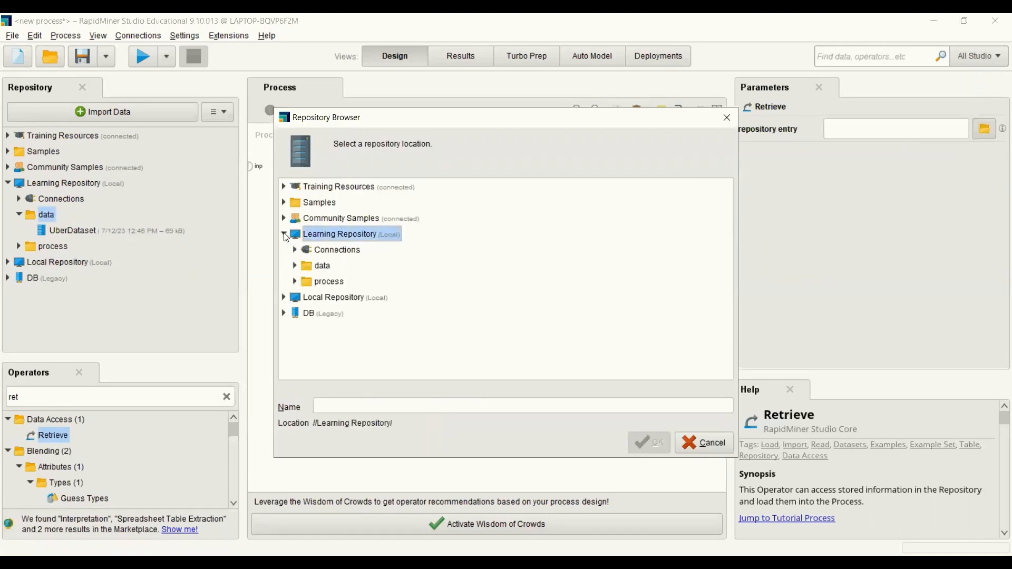
{"action": "left_click", "coordinate": [294, 266]}
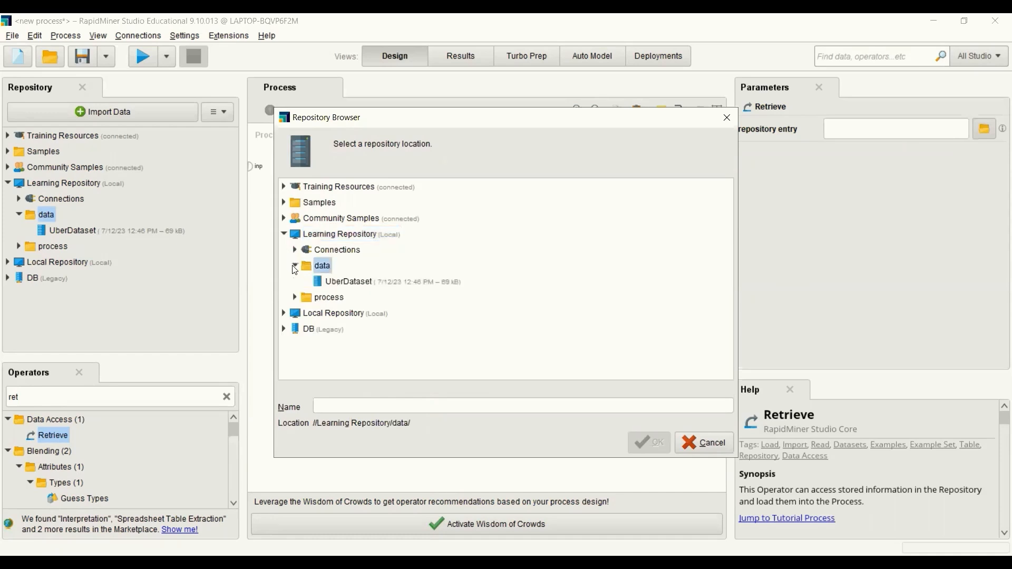
{"action": "left_click", "coordinate": [347, 282]}
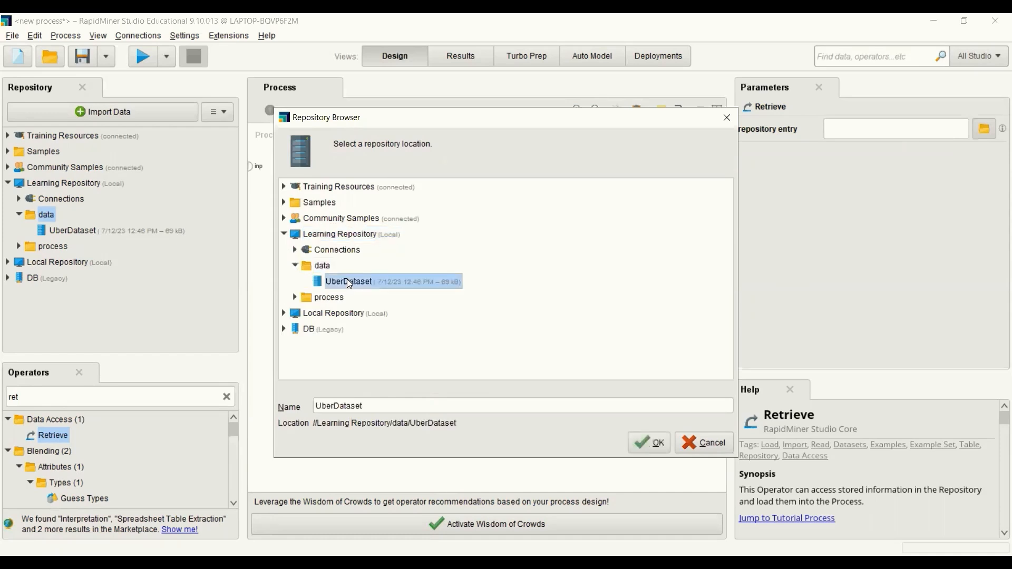
{"action": "left_click", "coordinate": [659, 446]}
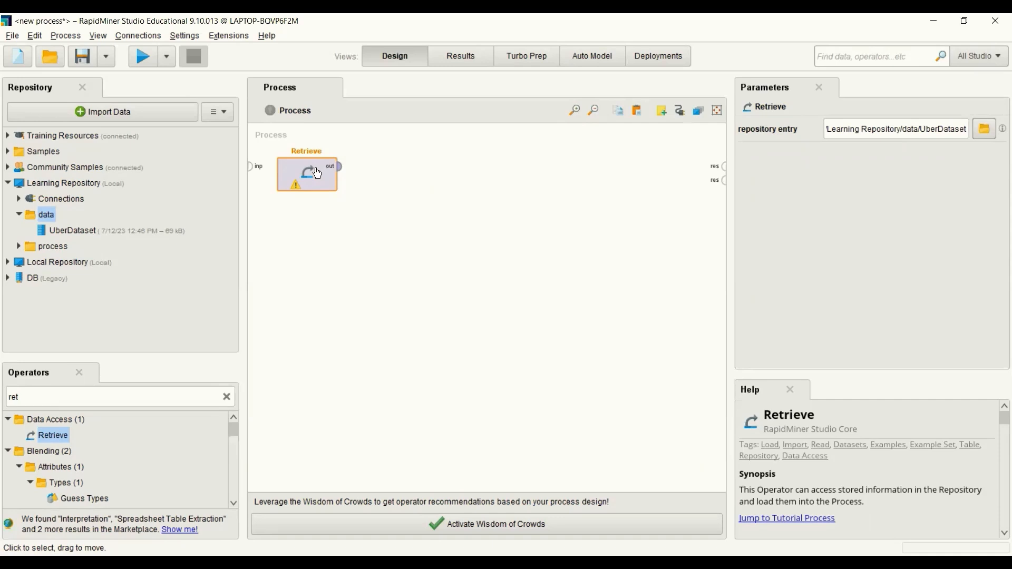
Search the operators for "store", place the Store operator beside Retrieve, and connect Retrieve's output to Store's input.
{"action": "left_click", "coordinate": [227, 397]}
{"action": "type", "text": "store"}
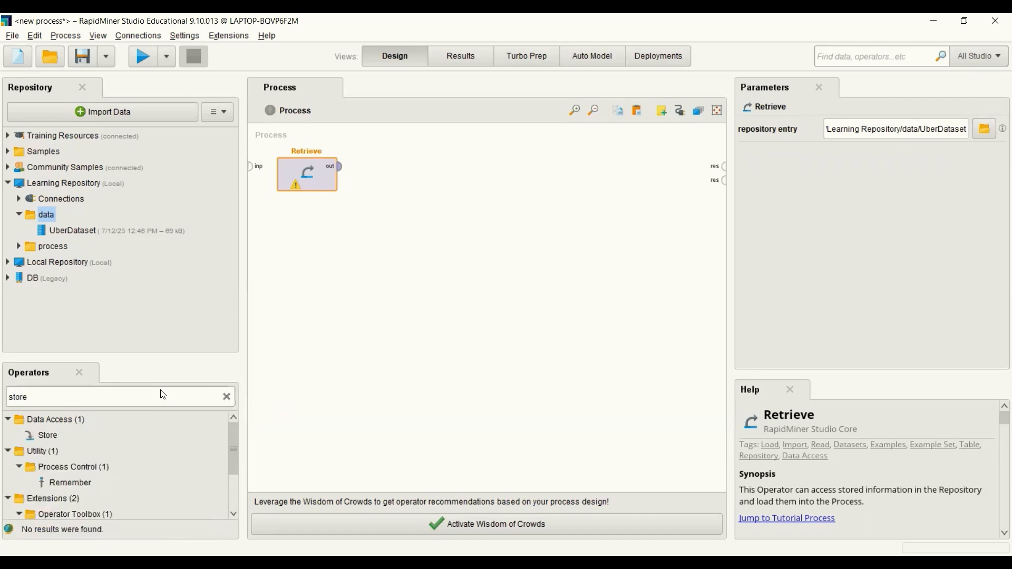
{"action": "left_click_drag", "start_coordinate": [46, 435], "coordinate": [395, 174]}
{"action": "left_click", "coordinate": [342, 168]}
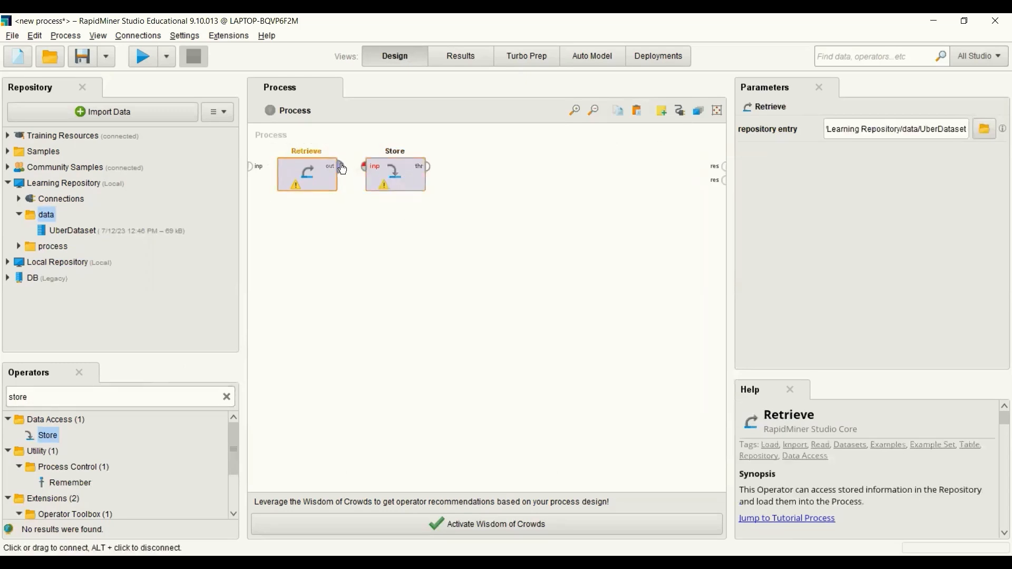
{"action": "left_click", "coordinate": [365, 168]}
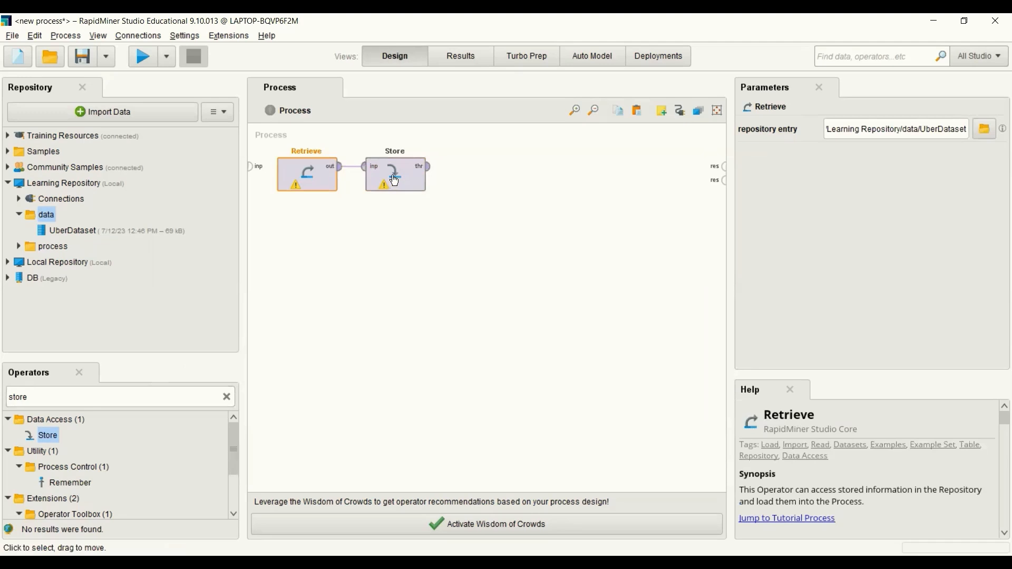
Set Store's repository entry to data0 in the Local Repository's data folder and connect its through port to the first process result port.
{"action": "left_click", "coordinate": [394, 181]}
{"action": "left_click", "coordinate": [982, 137]}
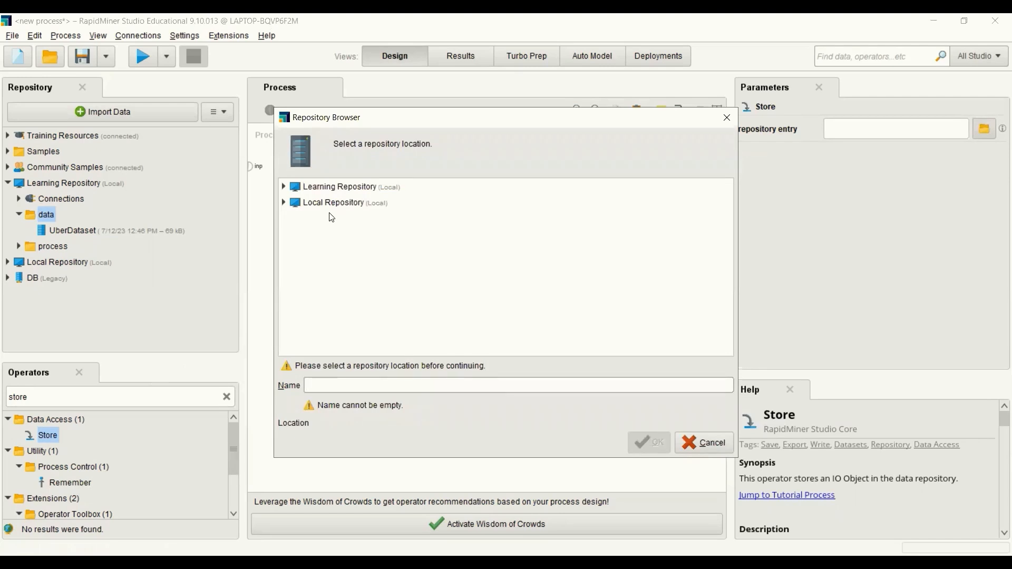
{"action": "left_click", "coordinate": [284, 203]}
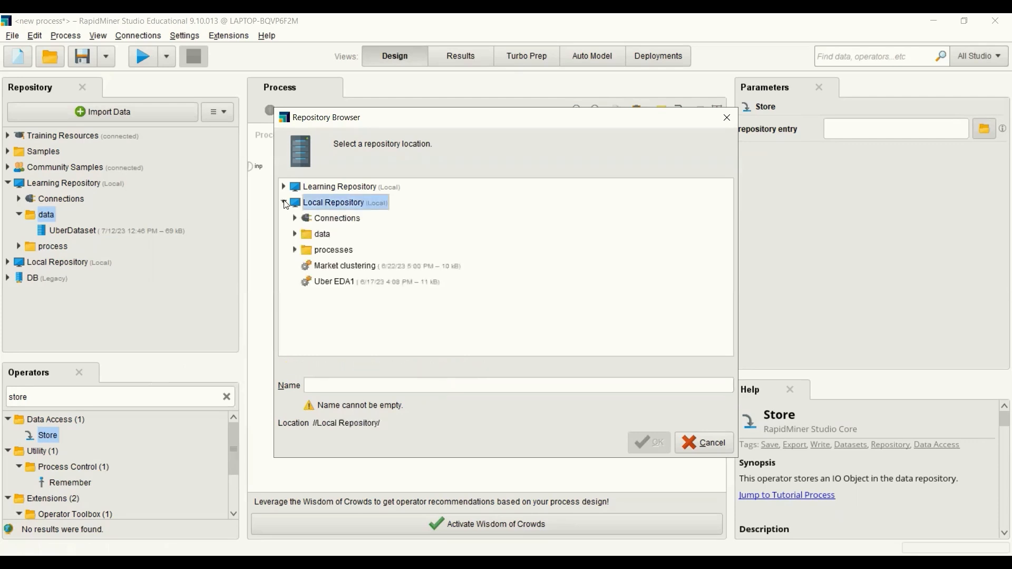
{"action": "left_click", "coordinate": [304, 238]}
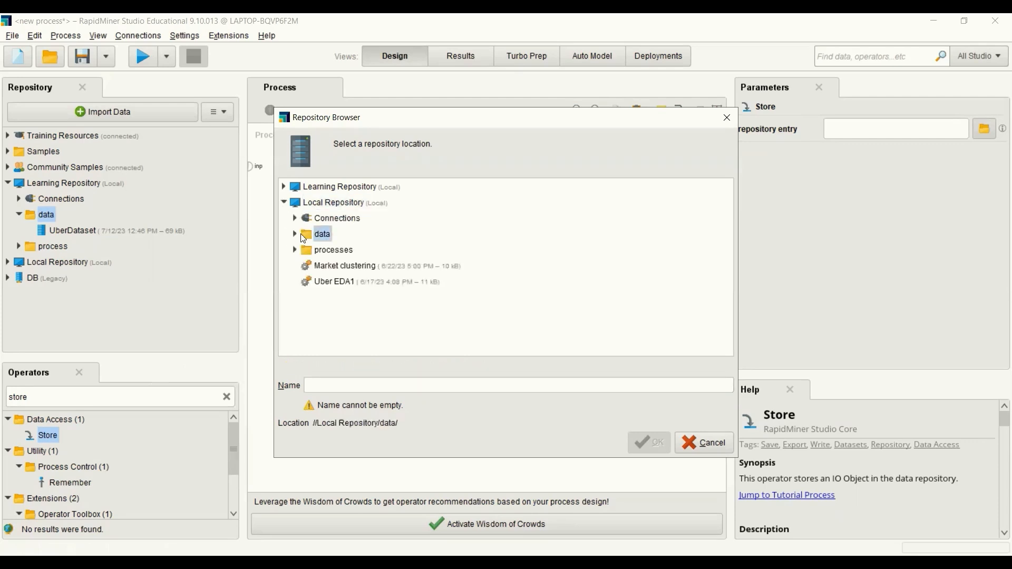
{"action": "left_click", "coordinate": [335, 386]}
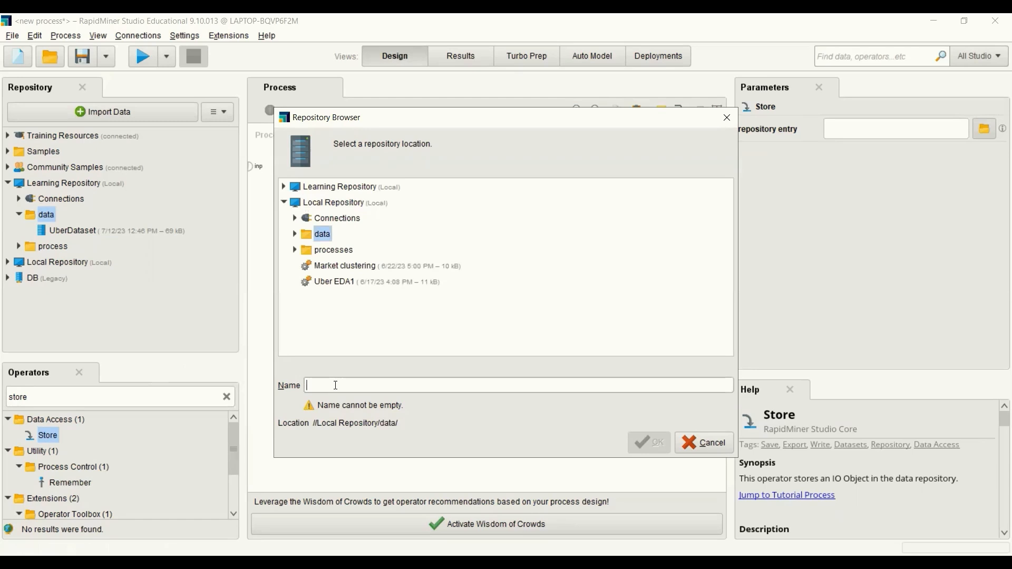
{"action": "type", "text": "data"}
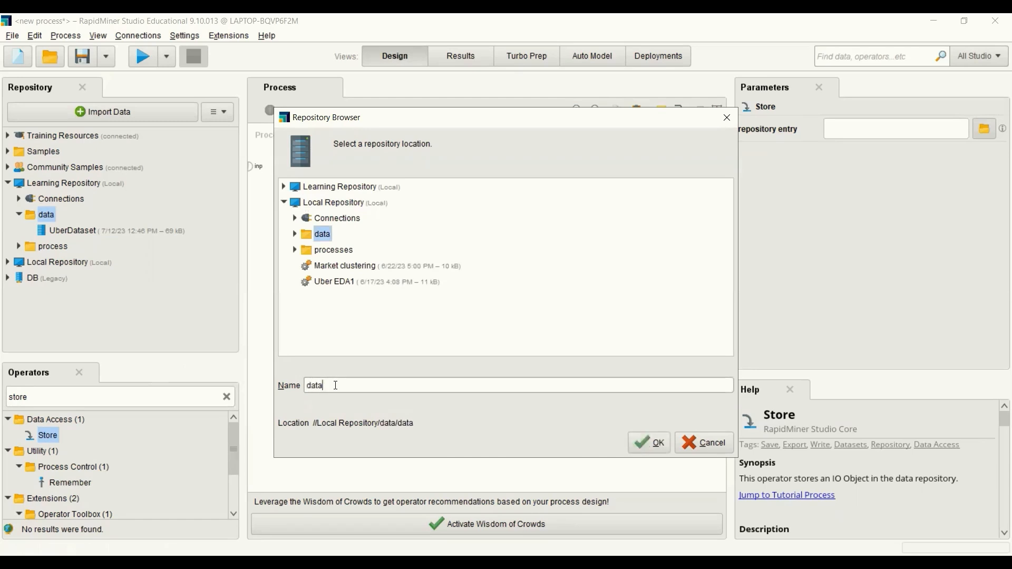
{"action": "type", "text": "0"}
{"action": "left_click", "coordinate": [658, 445]}
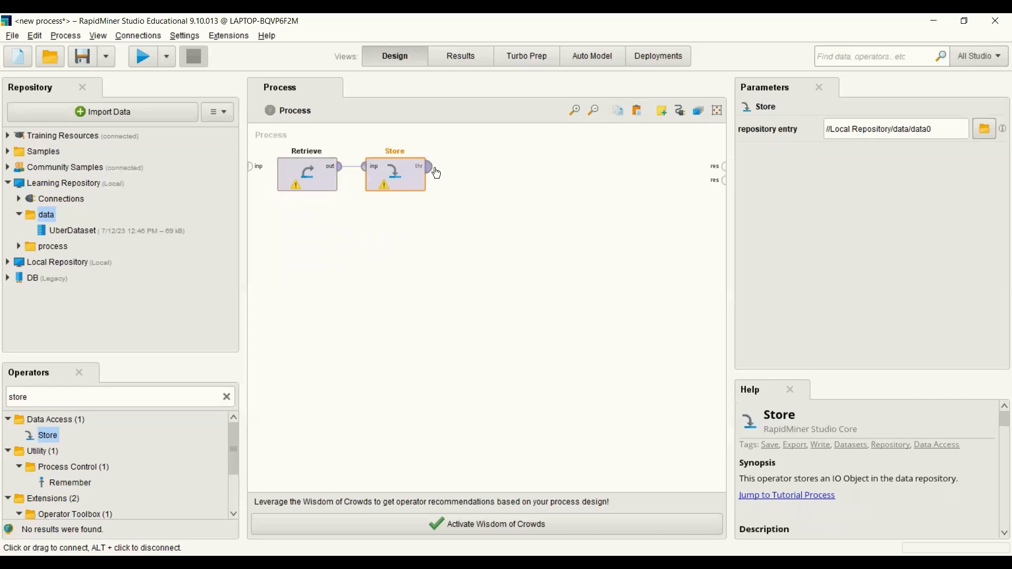
{"action": "left_click", "coordinate": [432, 168]}
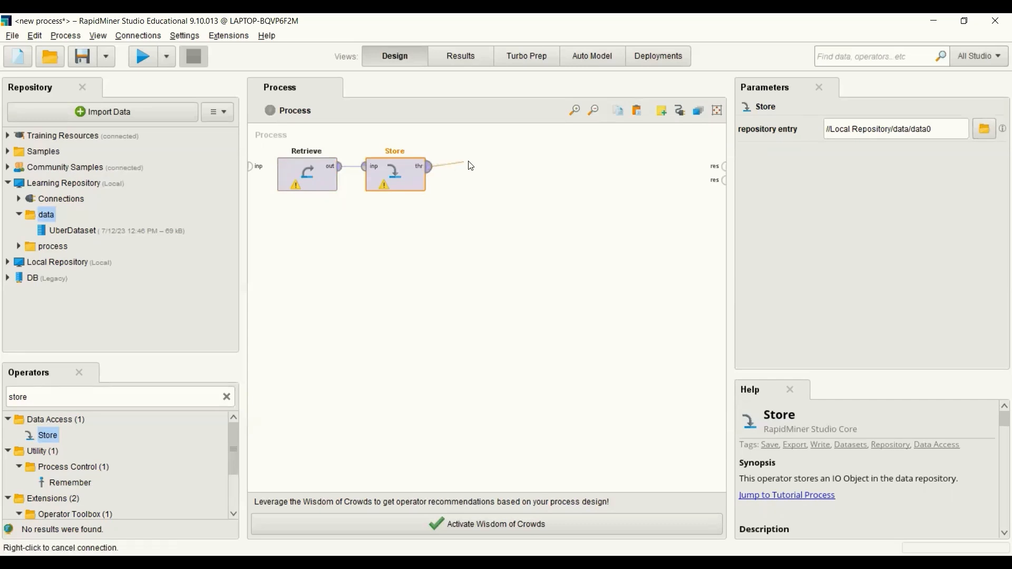
{"action": "left_click", "coordinate": [726, 169]}
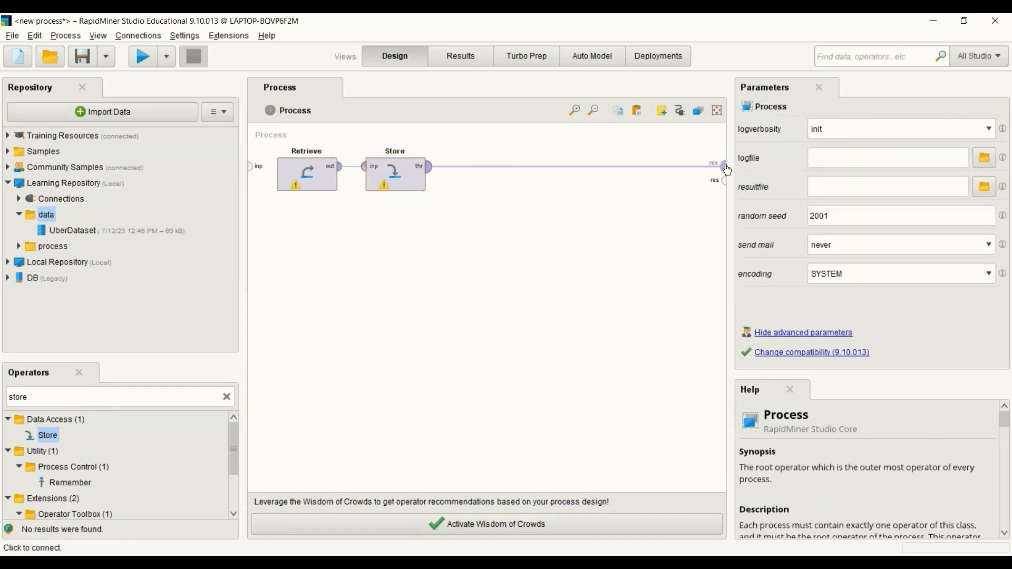
Save the process as "loading data" in the process folder of the Learning Repository.
{"action": "right_click", "coordinate": [683, 183]}
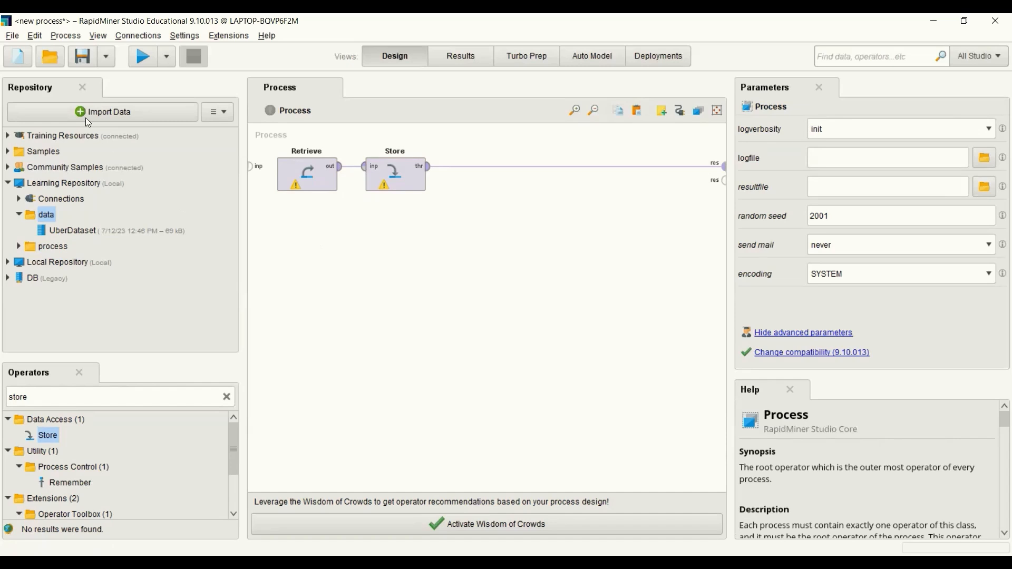
{"action": "left_click", "coordinate": [82, 55]}
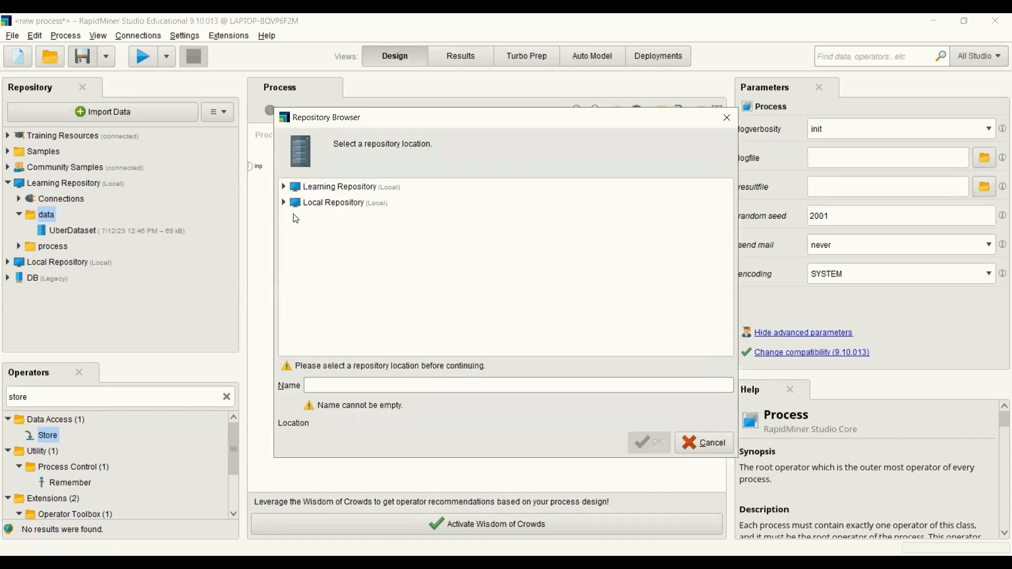
{"action": "left_click", "coordinate": [286, 189]}
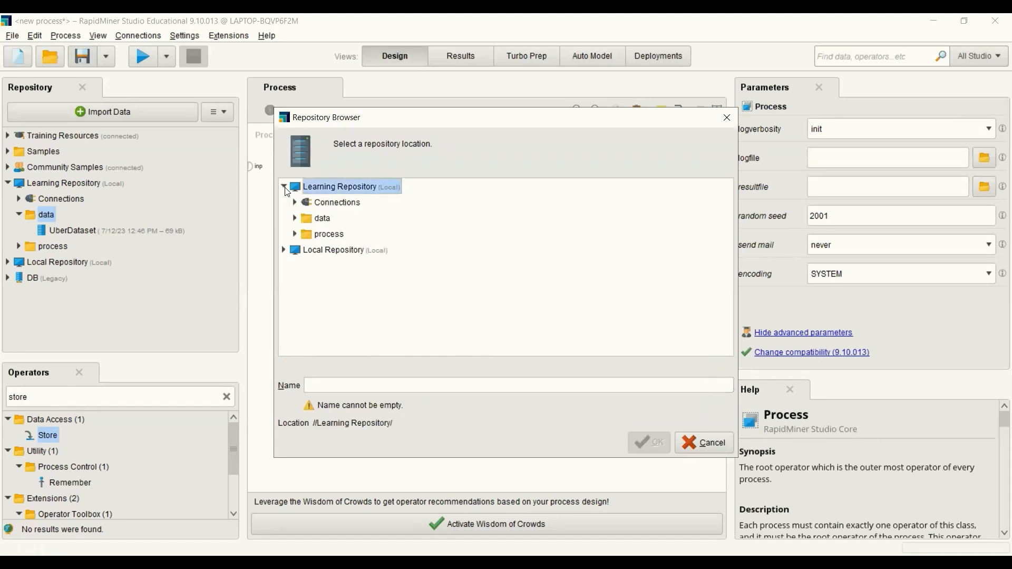
{"action": "left_click", "coordinate": [321, 236]}
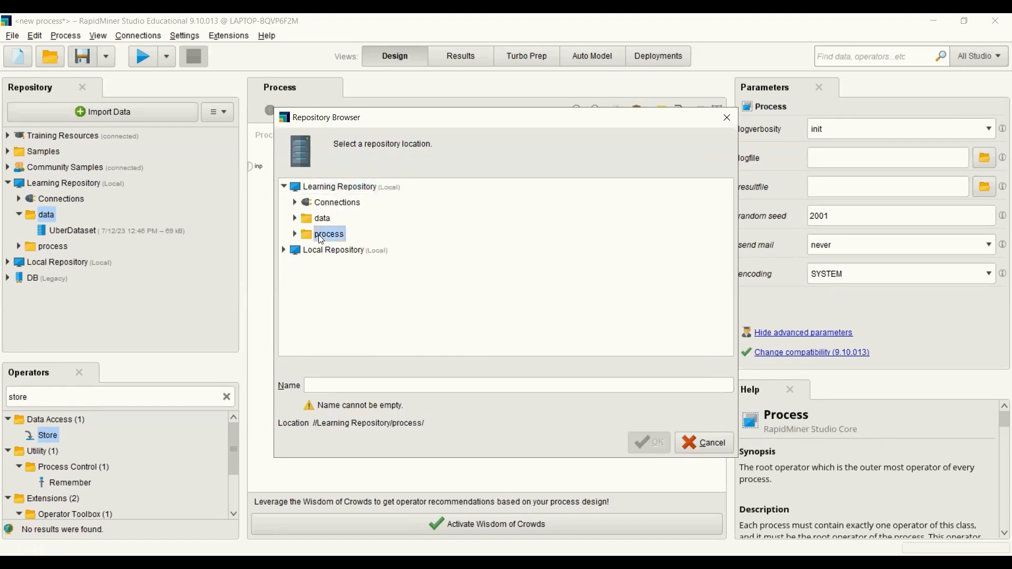
{"action": "left_click", "coordinate": [337, 389]}
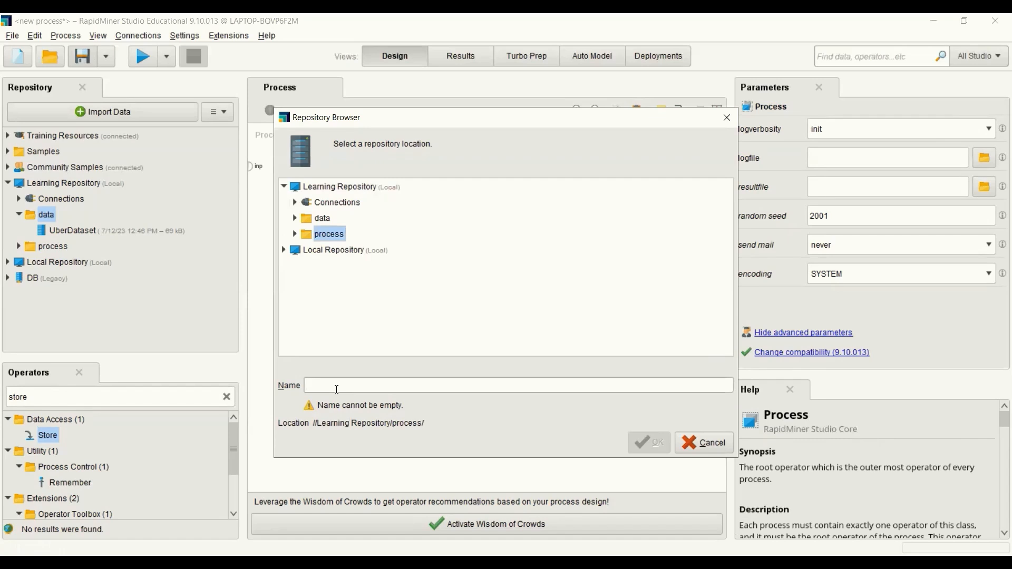
{"action": "type", "text": "loadin"}
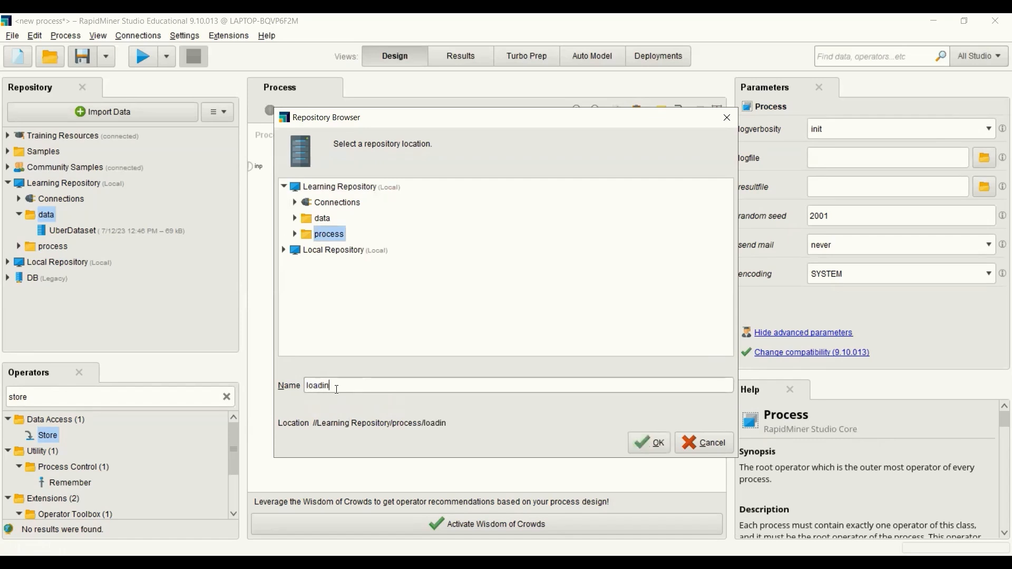
{"action": "type", "text": "f"}
{"action": "key", "text": "BackSpace"}
{"action": "type", "text": "g data"}
{"action": "left_click", "coordinate": [652, 446]}
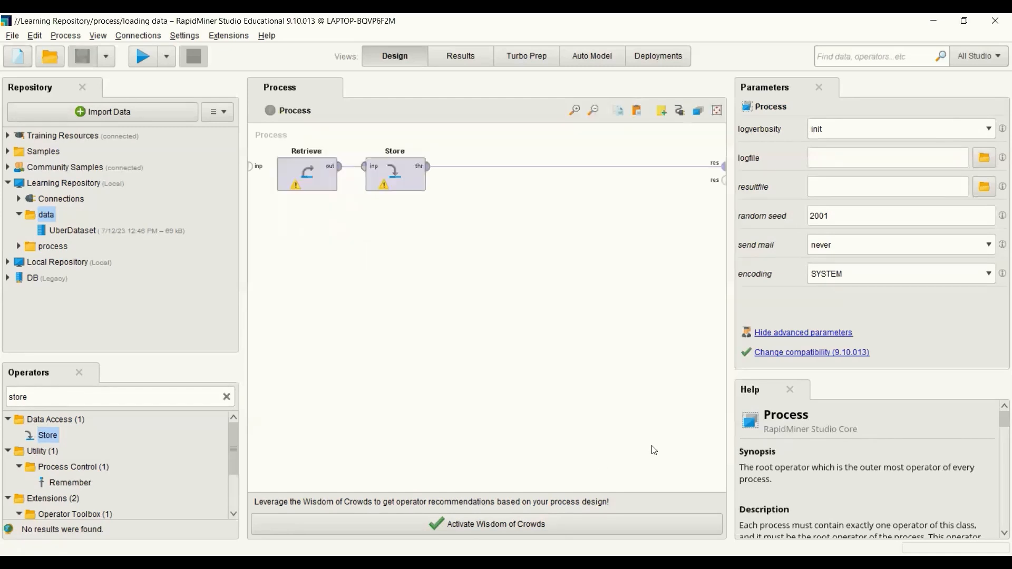
Expand the Learning Repository's process folder and run the loading data process.
{"action": "left_click", "coordinate": [19, 246]}
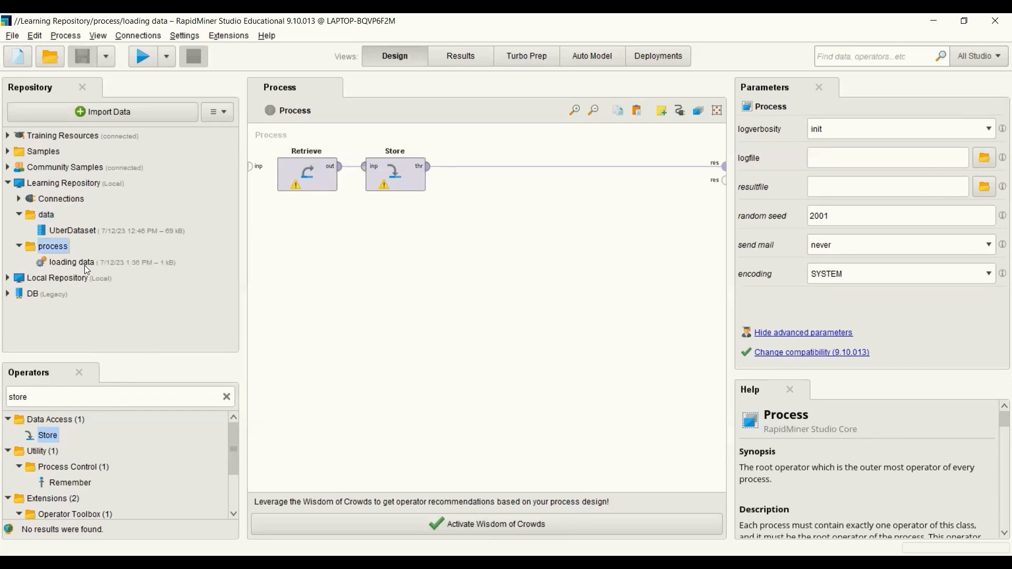
{"action": "left_click", "coordinate": [146, 58]}
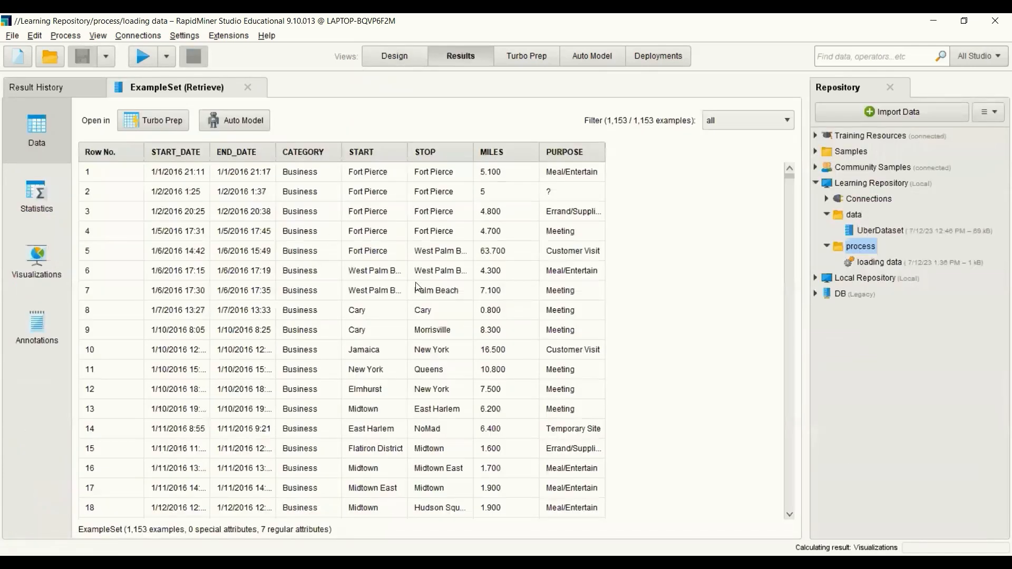